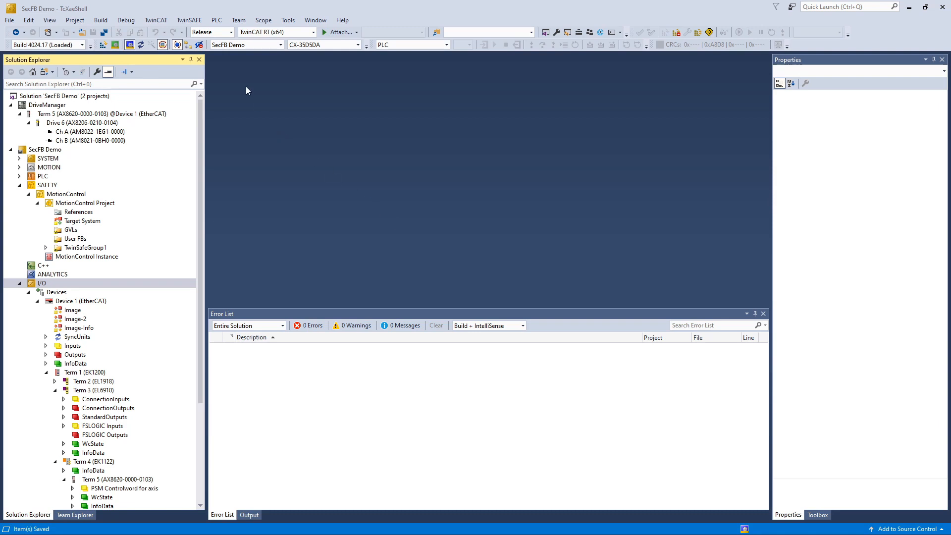
# Step: Launch the SafeMotion Wizard and include Drive 6
pyautogui.click(189, 20)
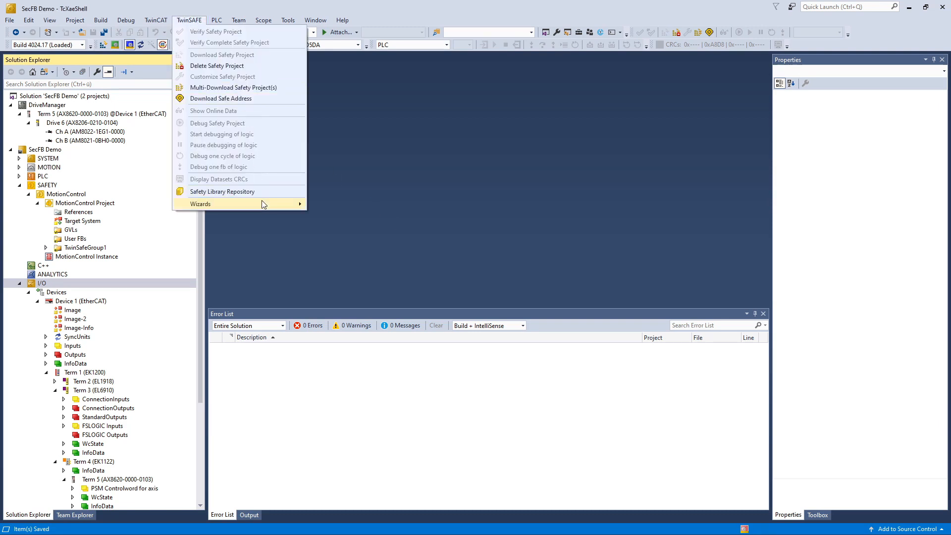
pyautogui.moveTo(262, 203)
pyautogui.click(333, 204)
pyautogui.click(415, 190)
pyautogui.click(601, 404)
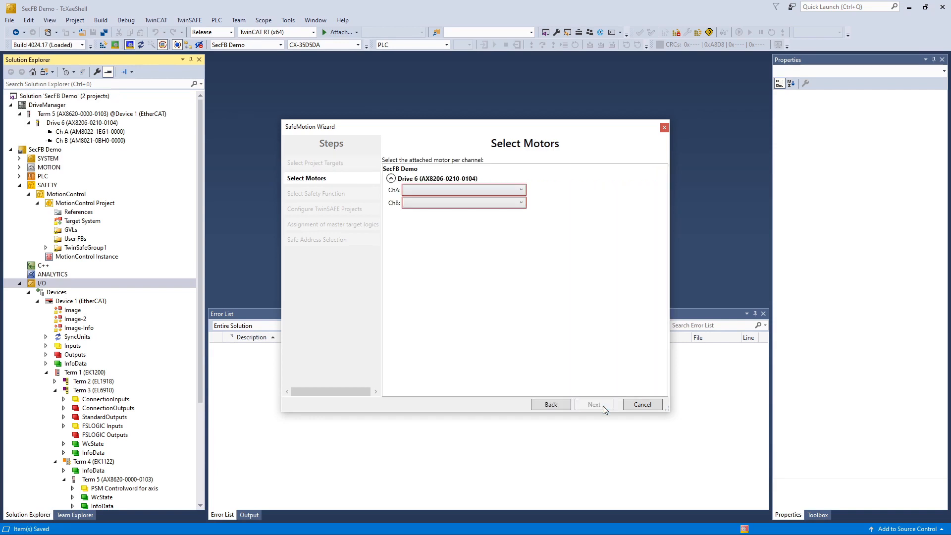
# Step: Choose the singleturn motor for channel A and the multiturn motor for channel B
pyautogui.click(471, 191)
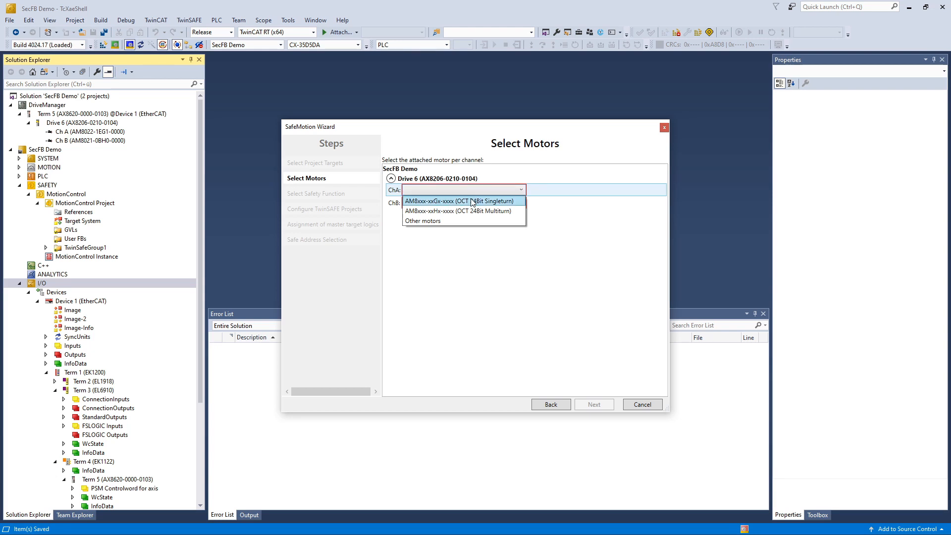
pyautogui.click(471, 201)
pyautogui.click(472, 204)
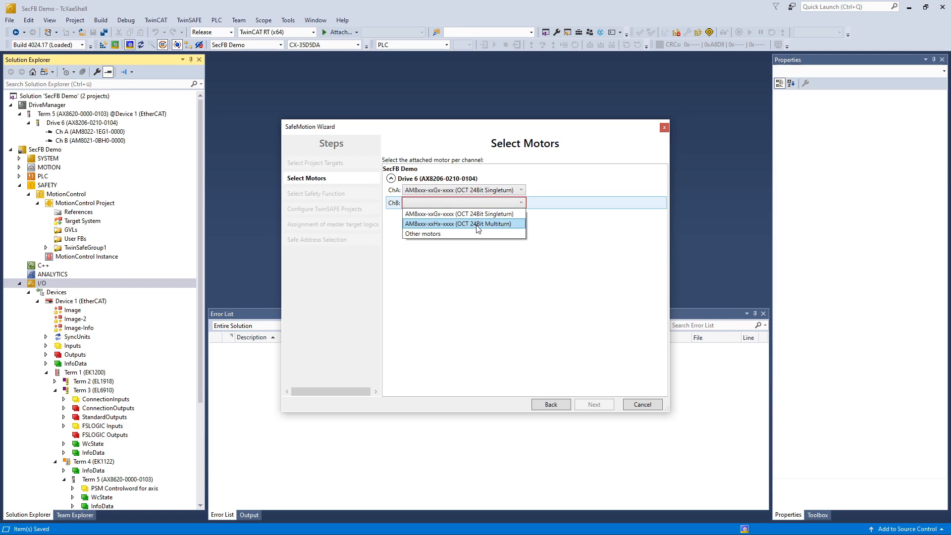
pyautogui.click(478, 223)
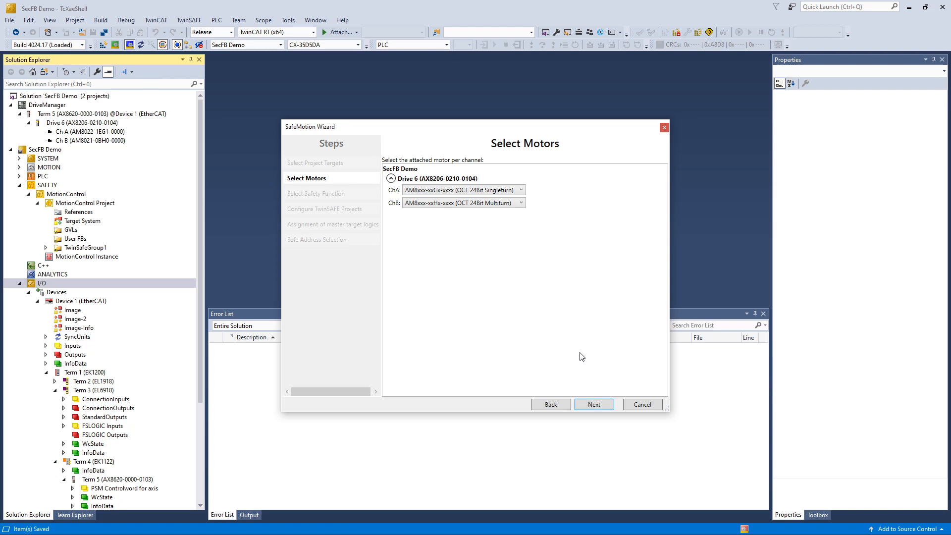
# Step: Enable SLP 1 and SLS 1 on channel B
pyautogui.click(595, 404)
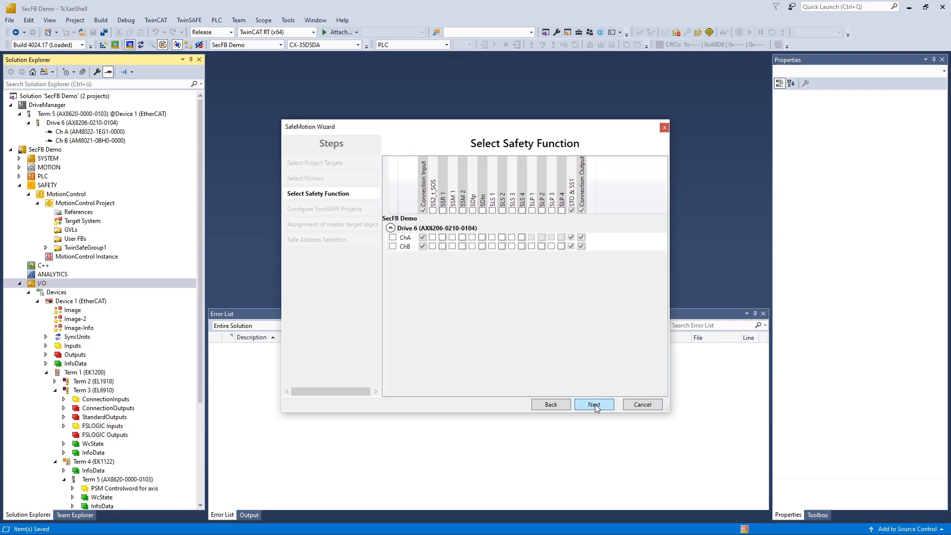
pyautogui.click(532, 246)
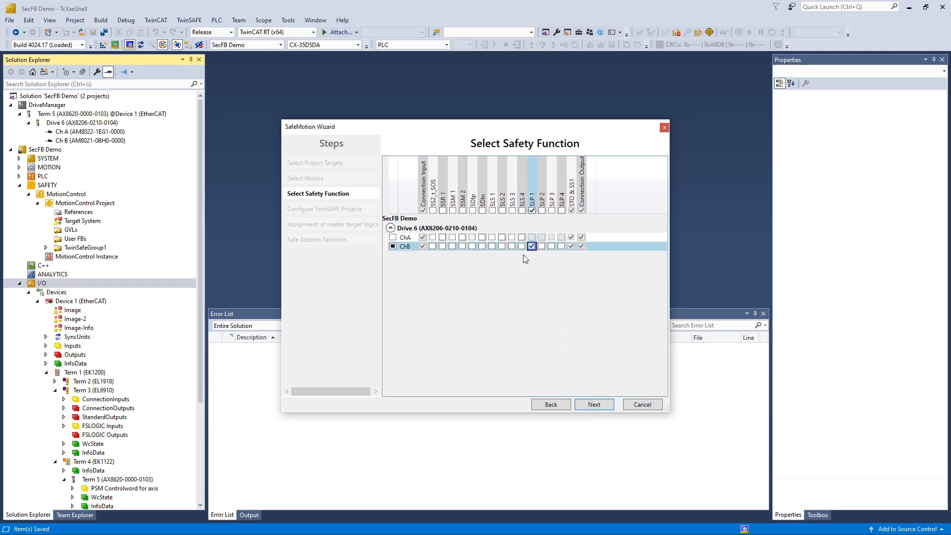
pyautogui.click(491, 246)
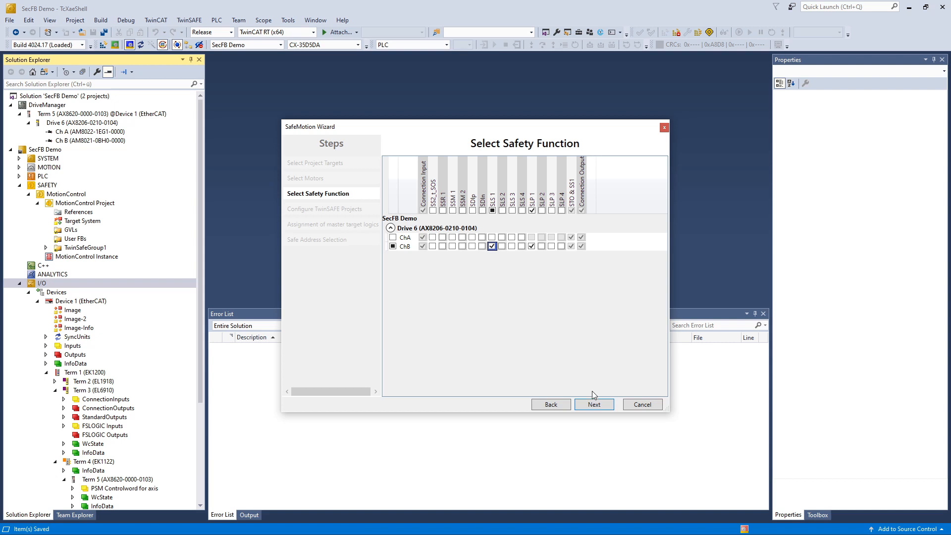
# Step: Name the project 'SafeMotion', assign Drive 6 to the EL6910 master, and finish the wizard
pyautogui.click(598, 405)
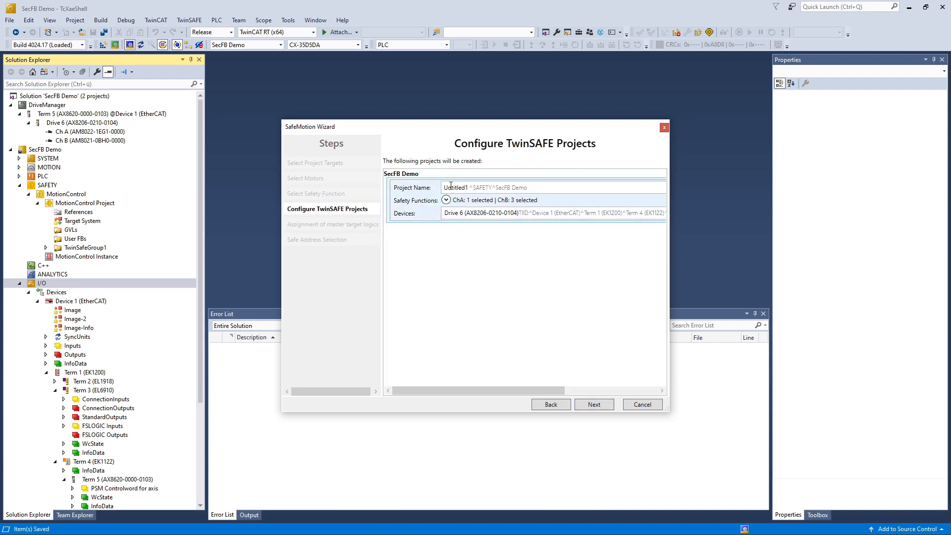
pyautogui.write('SafeMotion')
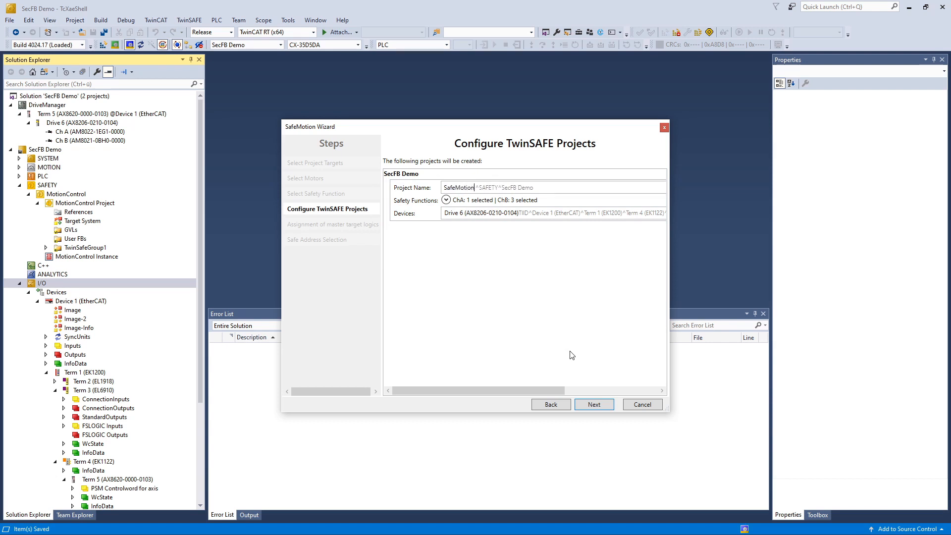
pyautogui.click(596, 405)
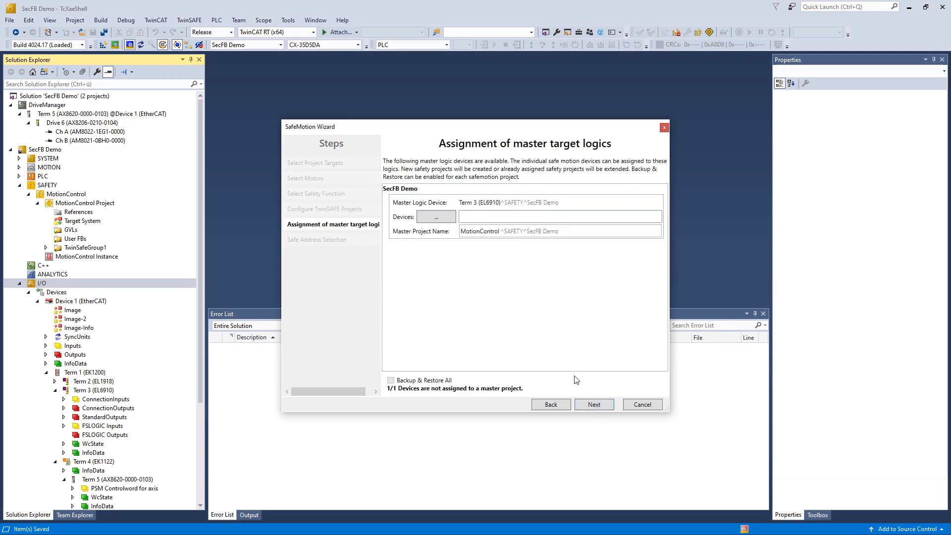
pyautogui.click(436, 217)
pyautogui.click(368, 200)
pyautogui.click(555, 371)
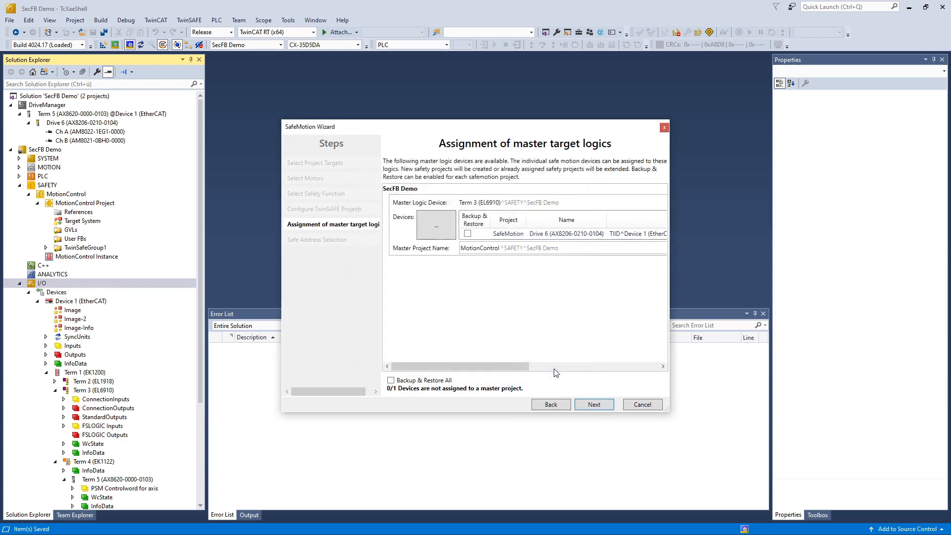
pyautogui.click(598, 403)
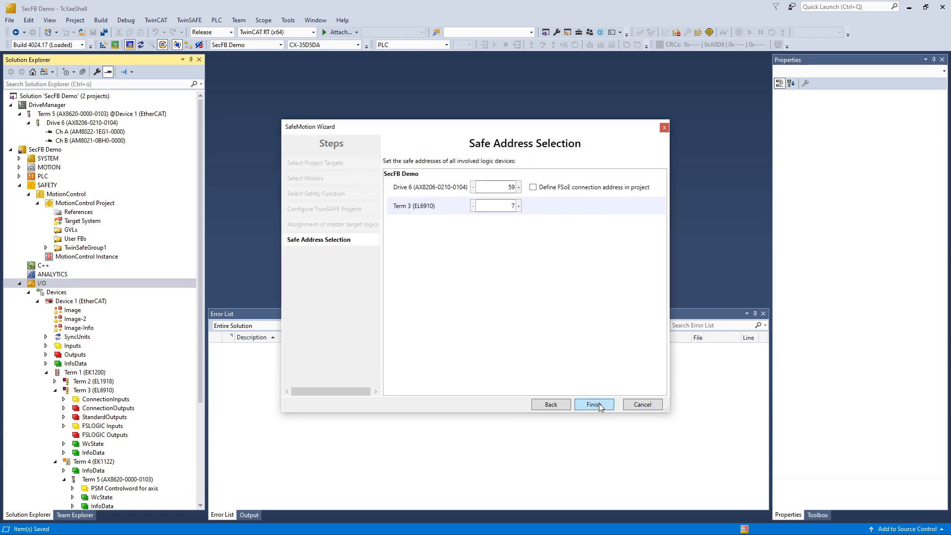
pyautogui.click(595, 404)
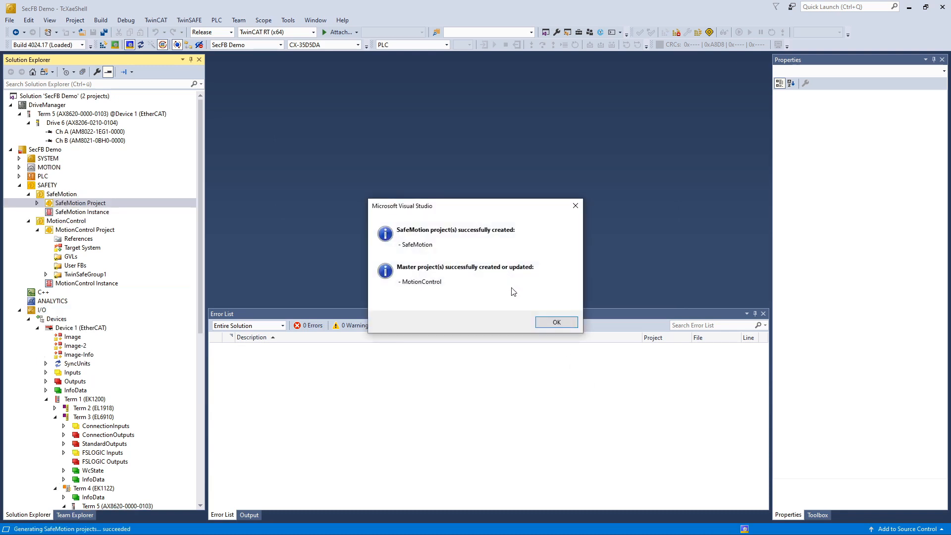
# Step: Link the ERR_ACK connection input to the PLC output MAIN.ack
pyautogui.click(546, 322)
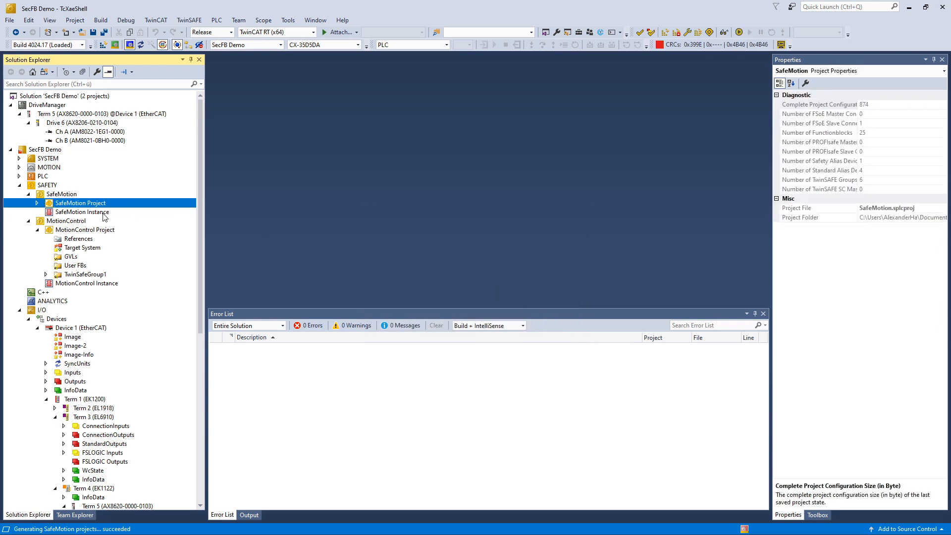
pyautogui.click(37, 204)
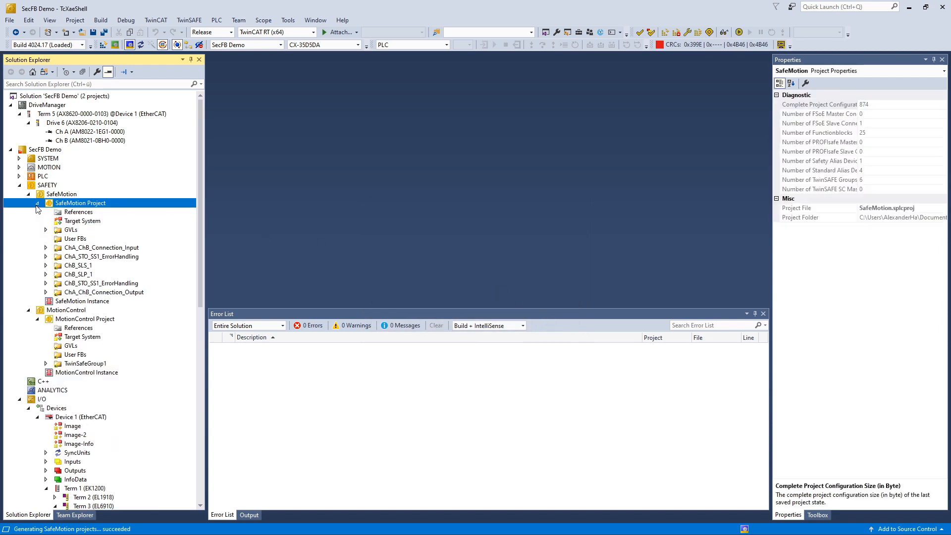
pyautogui.click(45, 248)
pyautogui.click(54, 257)
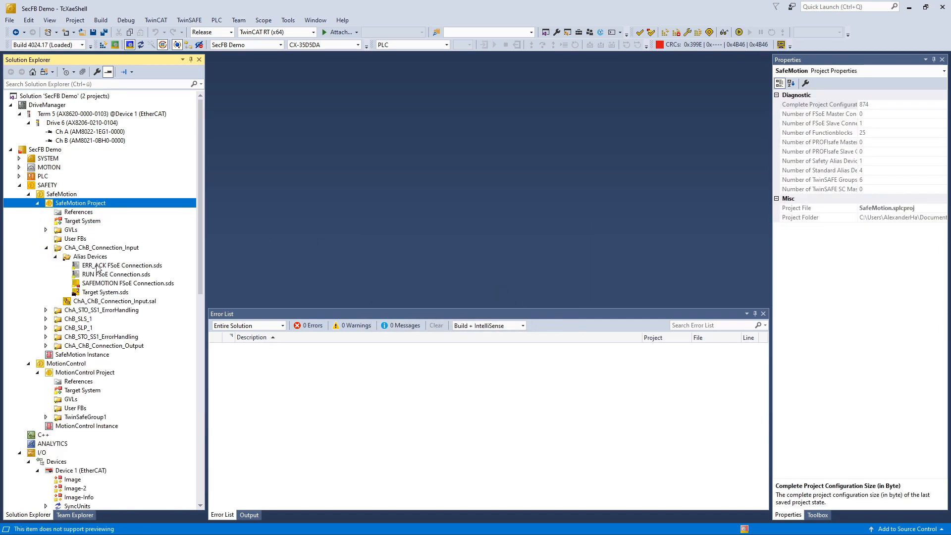
pyautogui.doubleClick(97, 266)
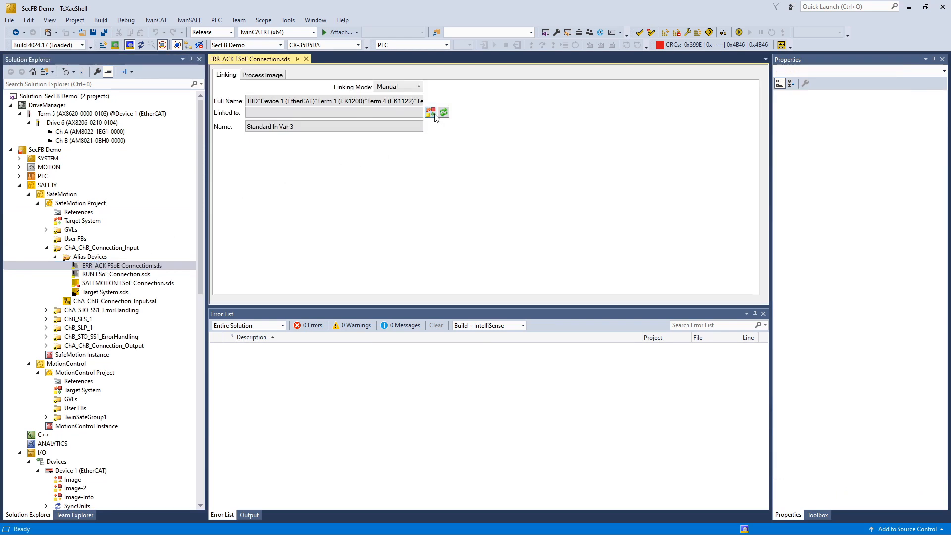
pyautogui.click(433, 114)
pyautogui.scroll(-1, 445, 316)
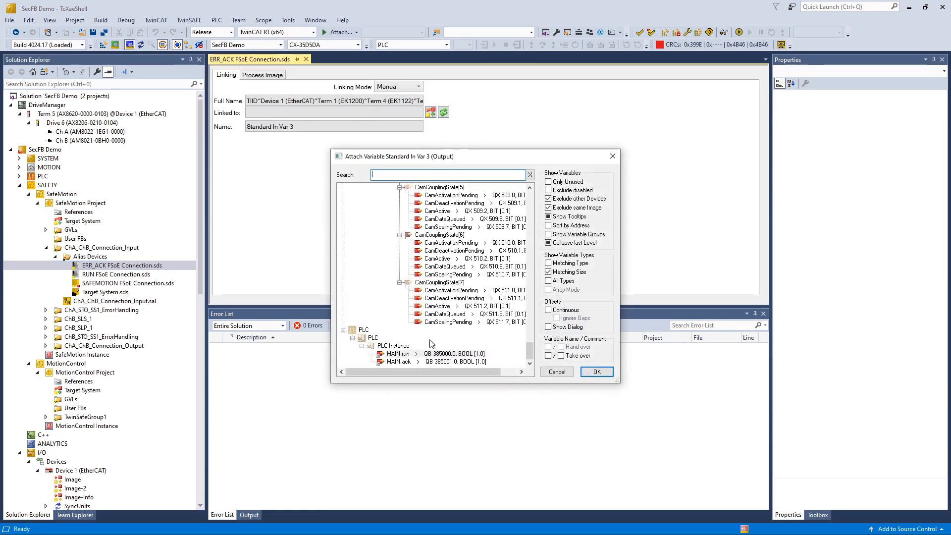
pyautogui.doubleClick(399, 362)
# Step: Link the RUN connection input to the PLC output MAIN.run
pyautogui.doubleClick(103, 274)
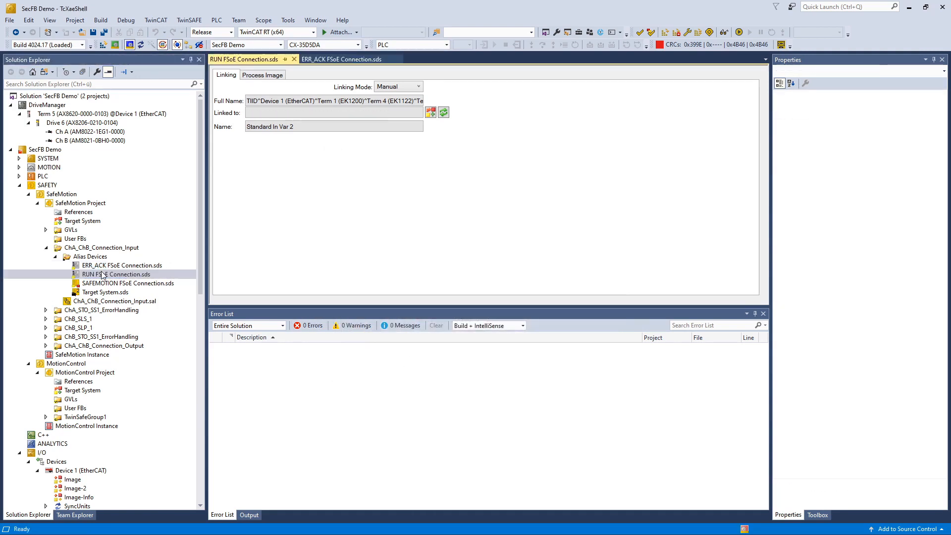
pyautogui.click(430, 115)
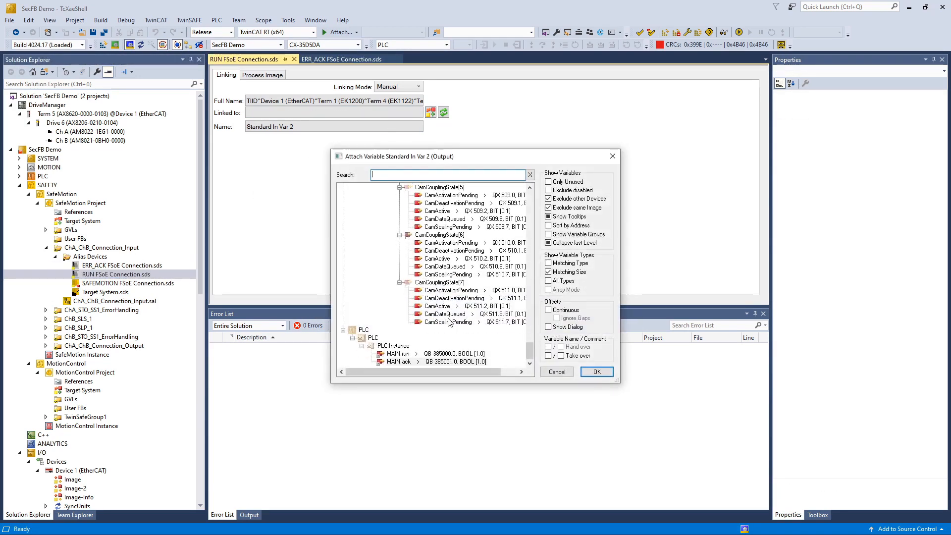
pyautogui.doubleClick(399, 353)
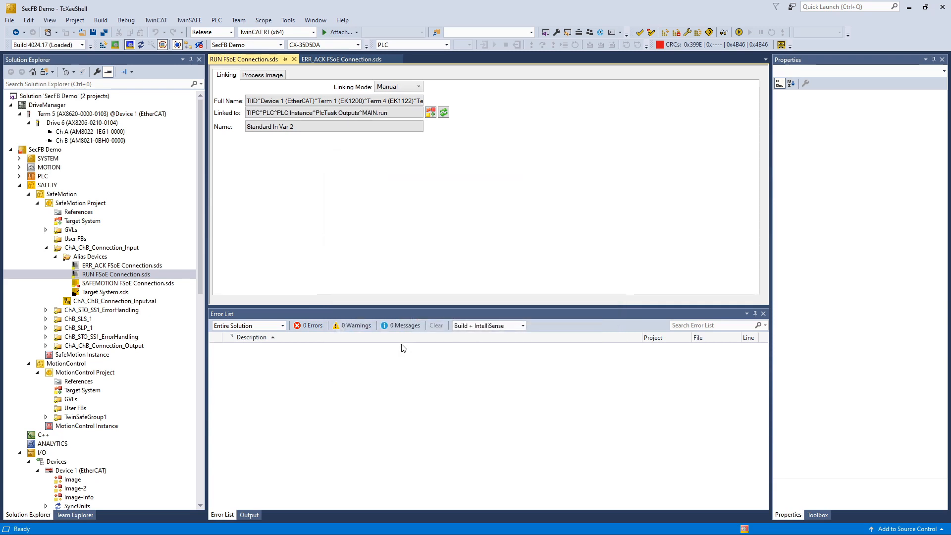
pyautogui.click(45, 417)
pyautogui.scroll(-4, 82, 407)
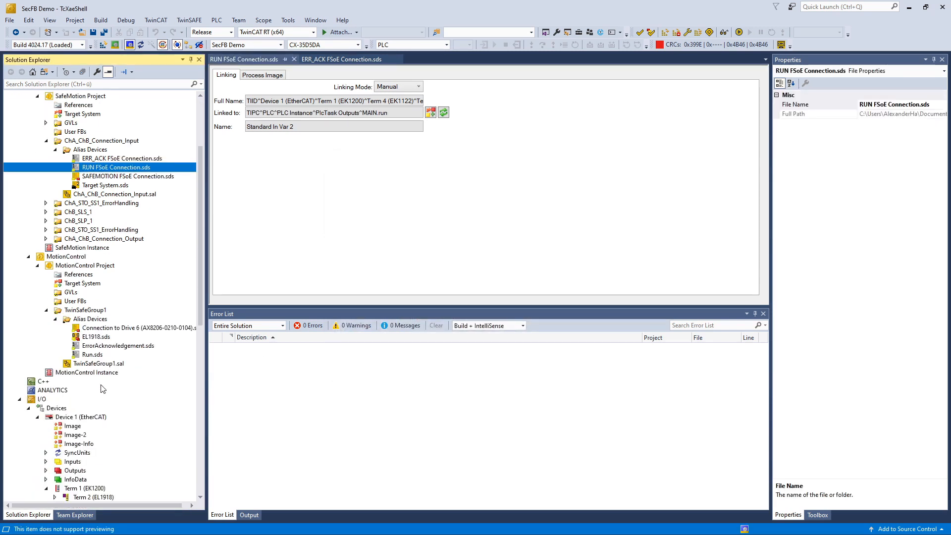
# Step: In TwinSafeGroup1's variable mapping, map Enable_Global to STO_ChA, SS1_ChA, STO_ChB and SS1_ChB
pyautogui.doubleClick(106, 364)
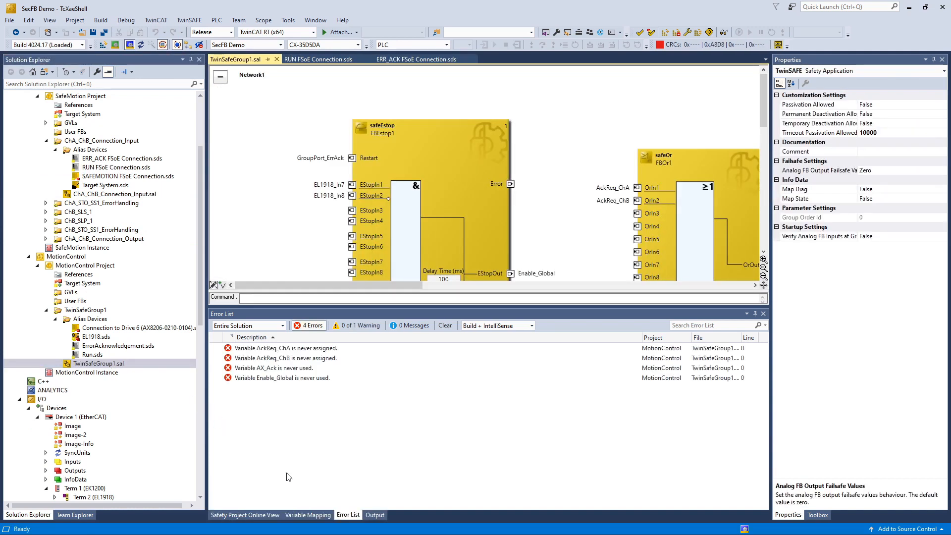
pyautogui.click(319, 515)
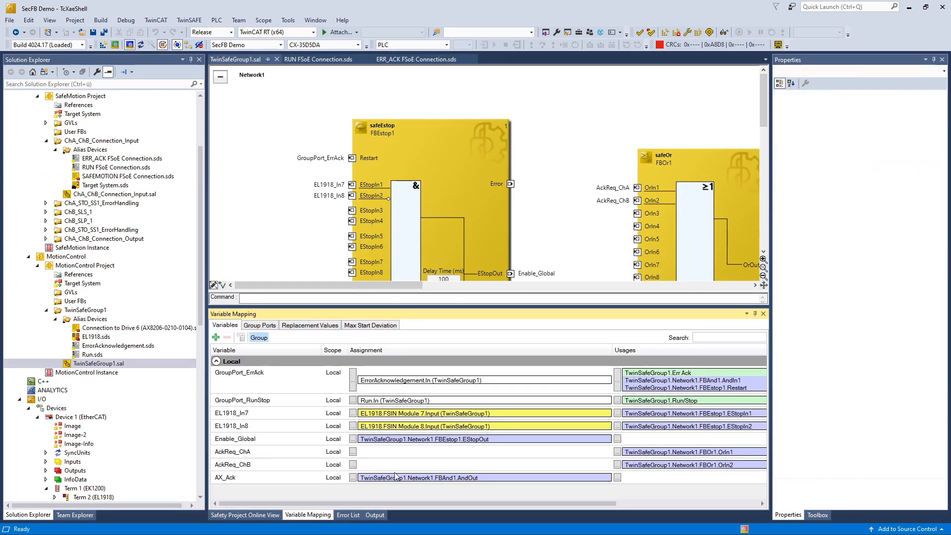
pyautogui.click(617, 439)
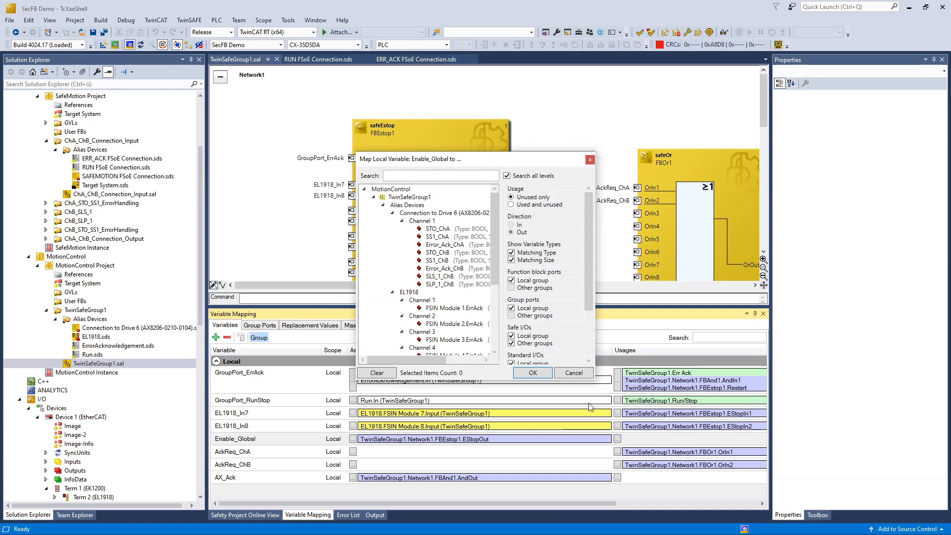
pyautogui.click(440, 229)
pyautogui.keyDown('ctrl'); pyautogui.click(427, 237); pyautogui.keyUp('ctrl')
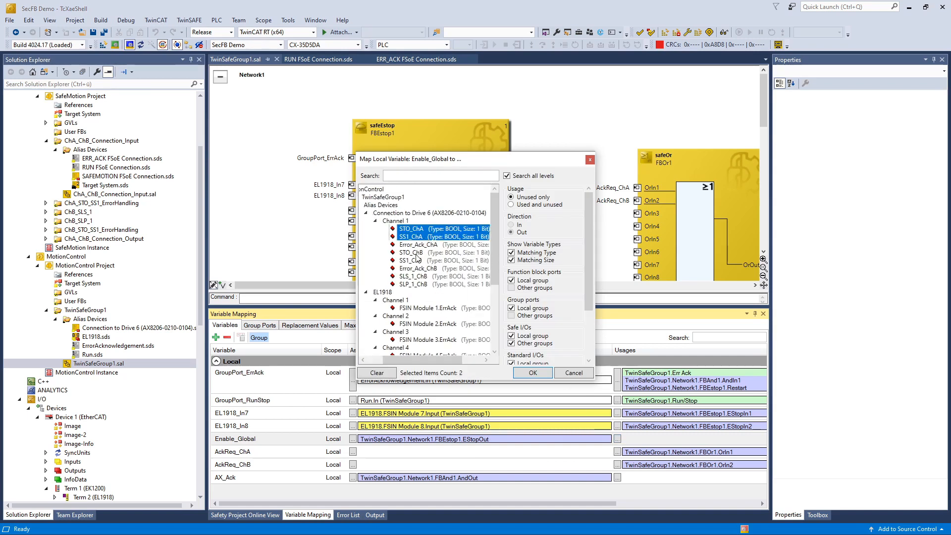
pyautogui.keyDown('ctrl'); pyautogui.click(414, 253); pyautogui.keyUp('ctrl')
pyautogui.keyDown('ctrl'); pyautogui.click(415, 260); pyautogui.keyUp('ctrl')
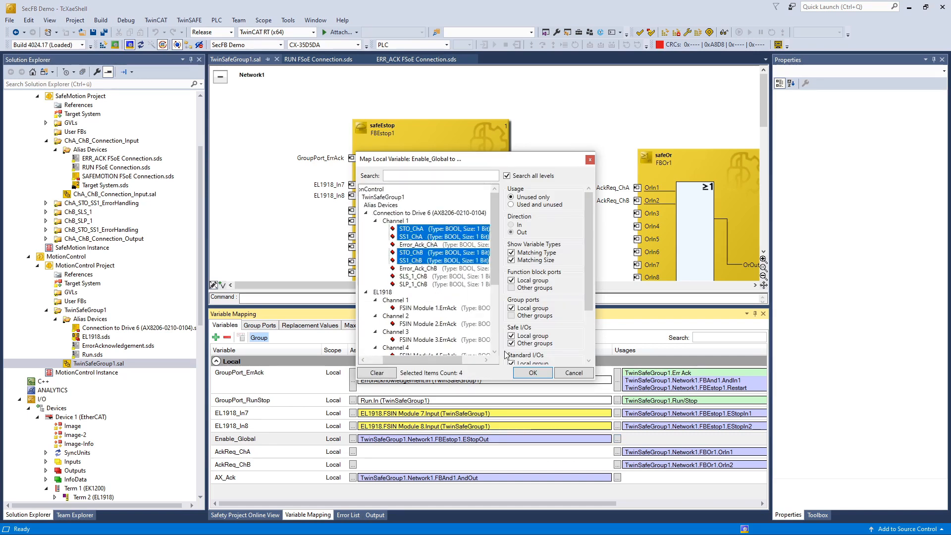
pyautogui.click(532, 373)
# Step: Map AckReq_ChA to Error_AckReq_ChA and AckReq_ChB to Error_AckReq_ChB
pyautogui.click(353, 474)
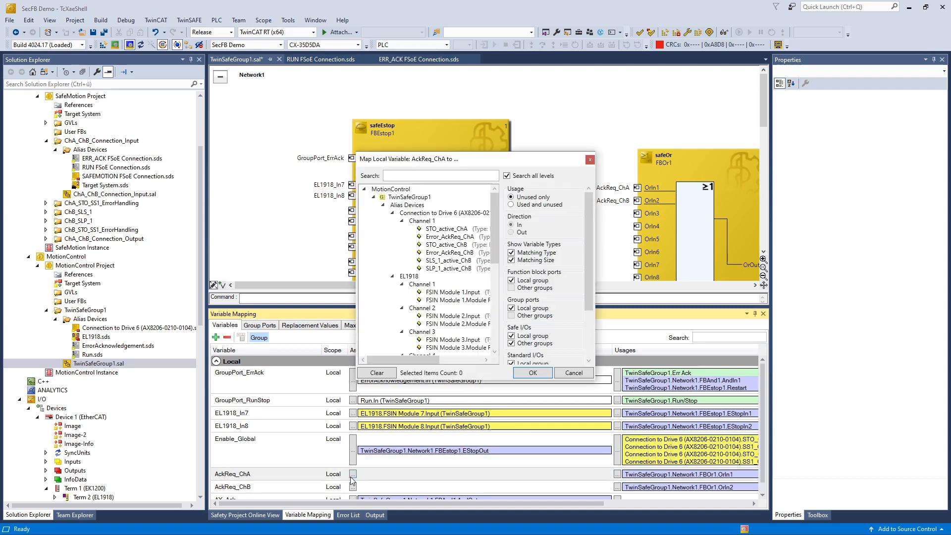
pyautogui.click(443, 237)
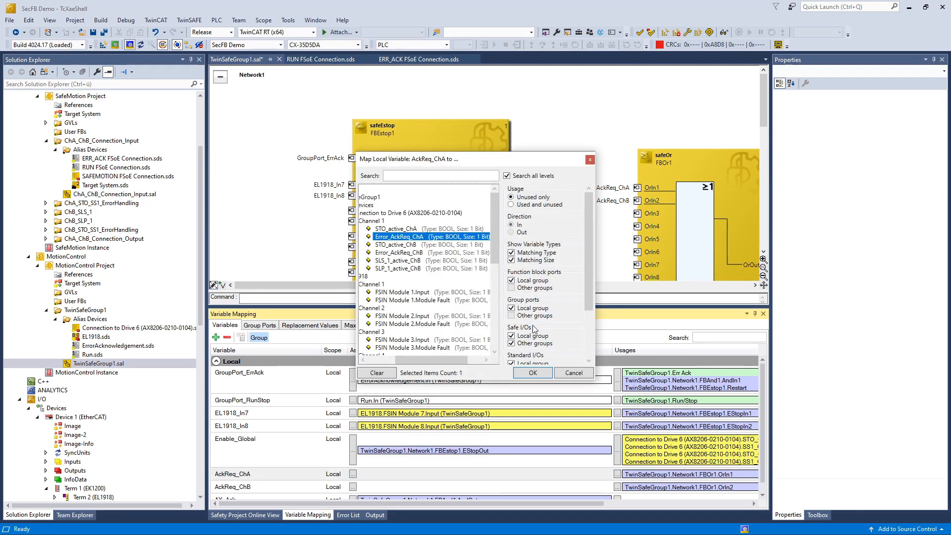
pyautogui.click(532, 373)
pyautogui.click(352, 486)
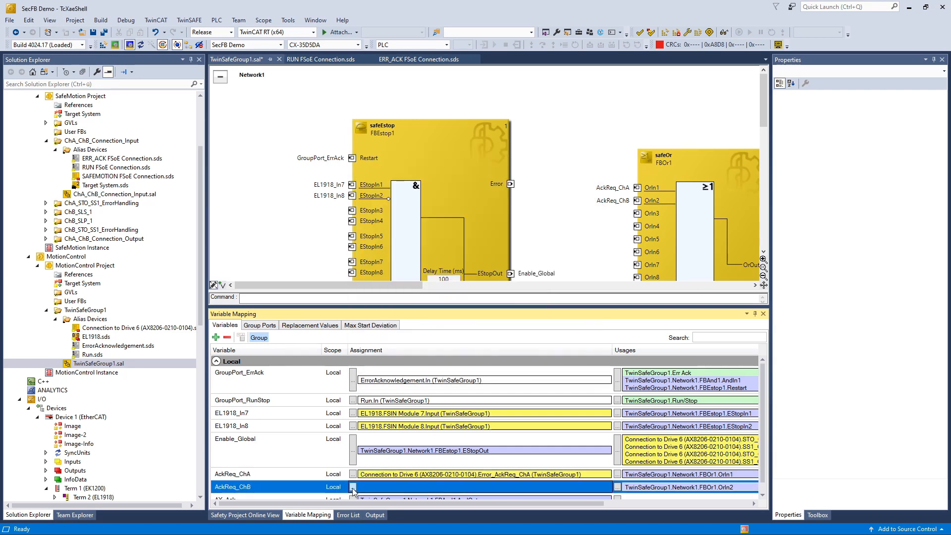
pyautogui.click(442, 245)
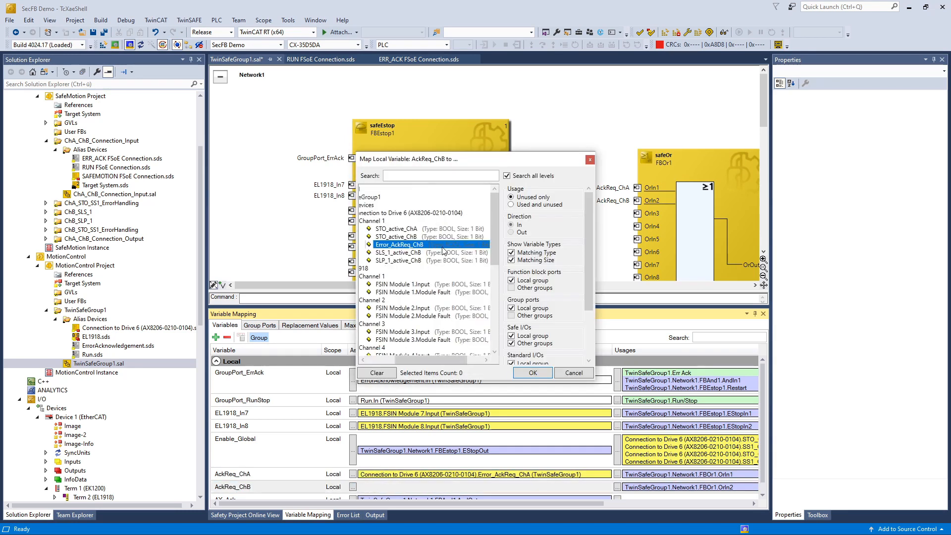
pyautogui.click(533, 373)
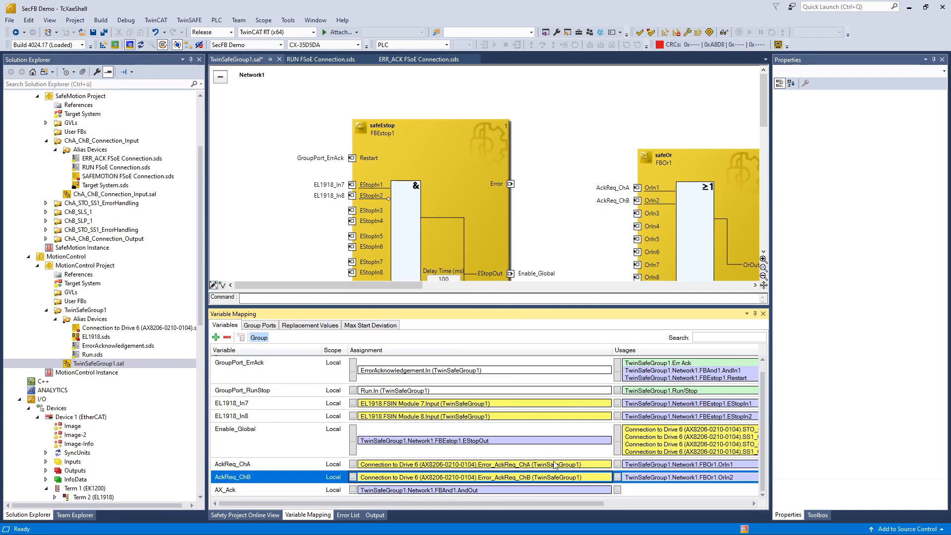
# Step: Map AX_Ack to Error_Ack_ChA and Error_Ack_ChB, then save all
pyautogui.click(617, 489)
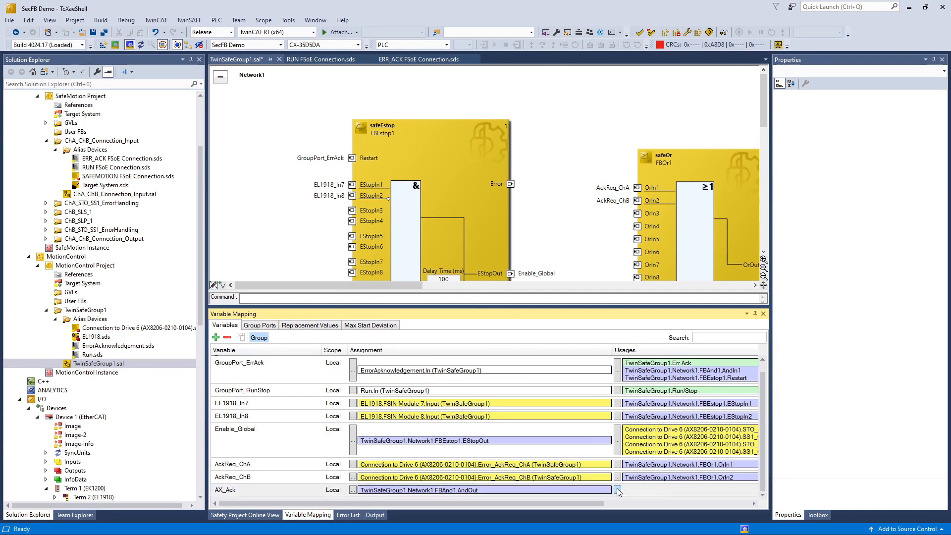
pyautogui.click(445, 229)
pyautogui.keyDown('ctrl'); pyautogui.click(445, 236); pyautogui.keyUp('ctrl')
pyautogui.click(533, 373)
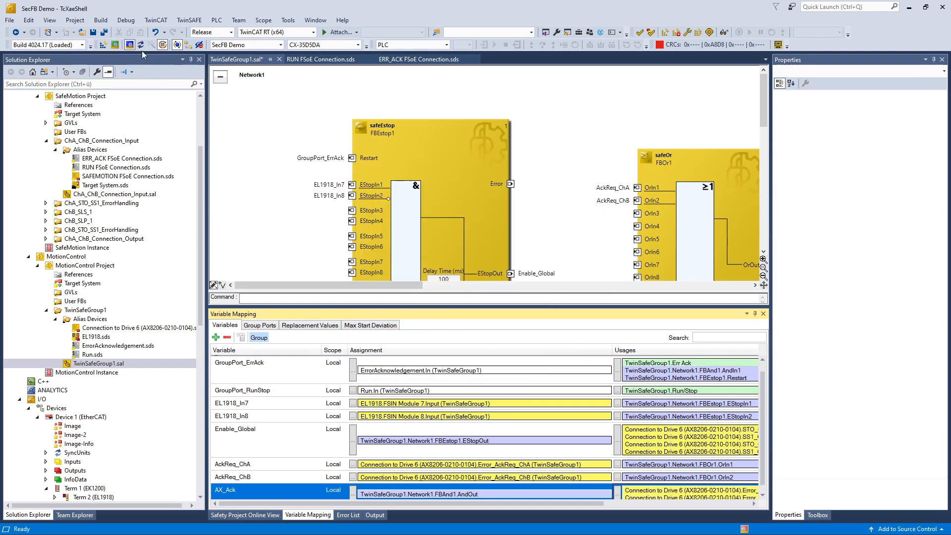
pyautogui.click(104, 34)
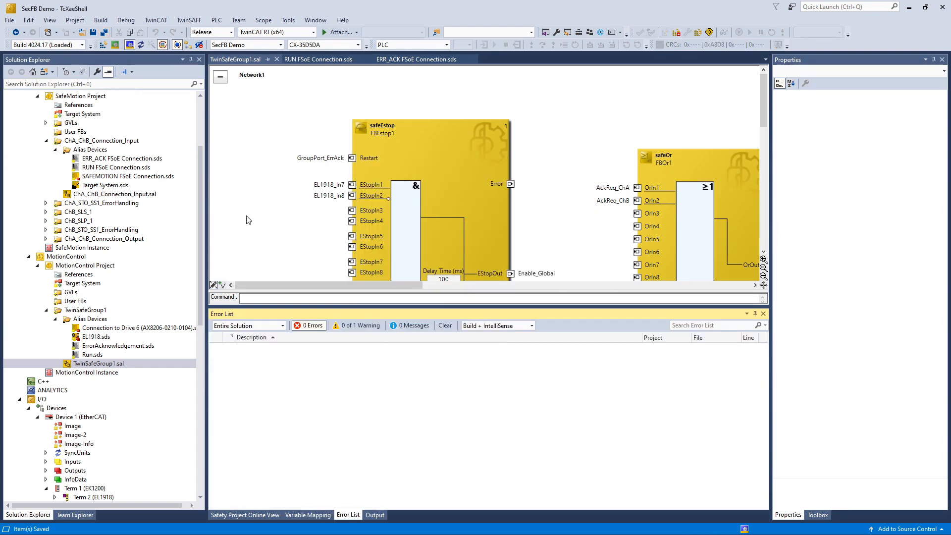
pyautogui.click(47, 214)
# Step: Give ChB_SLS_1's safeLimit block minimum -6000000 and maximum 6000000, then save
pyautogui.doubleClick(84, 230)
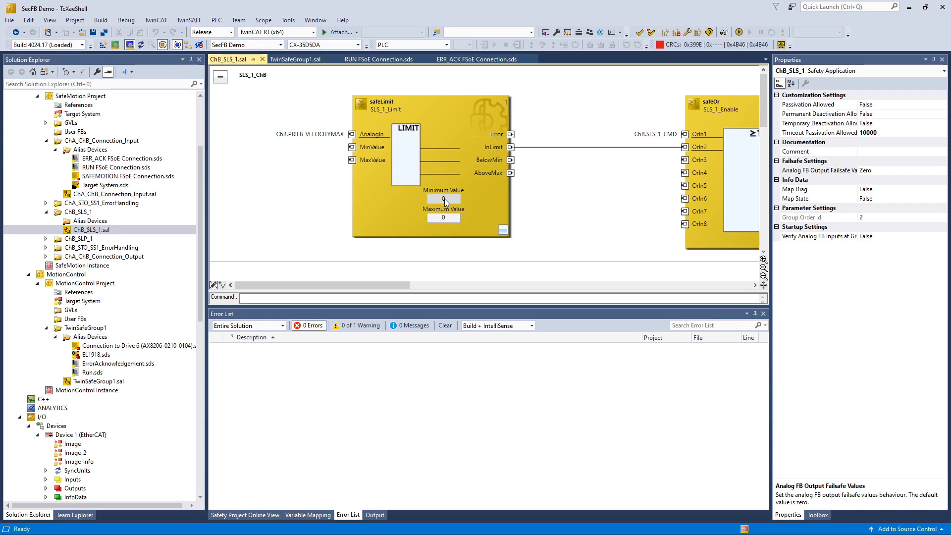
pyautogui.click(444, 200)
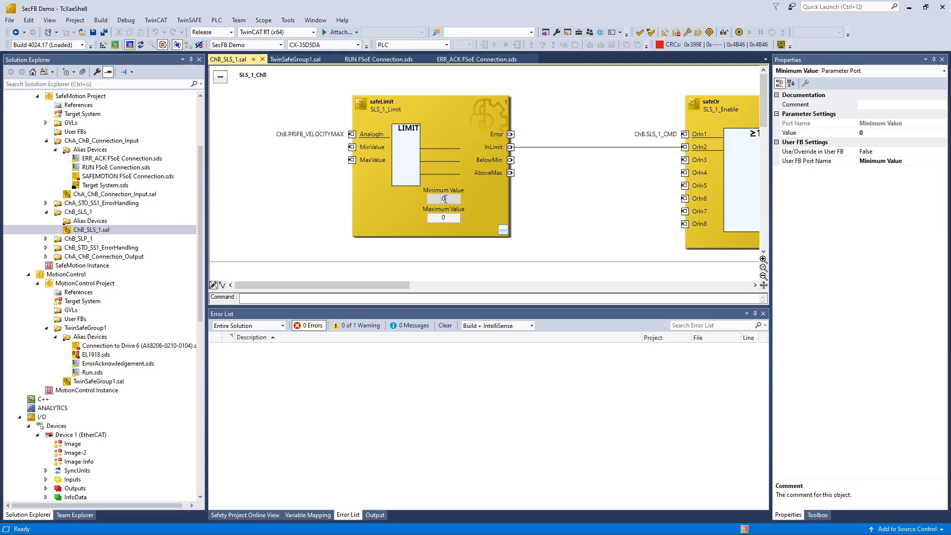
pyautogui.write('-6000000')
pyautogui.click(444, 219)
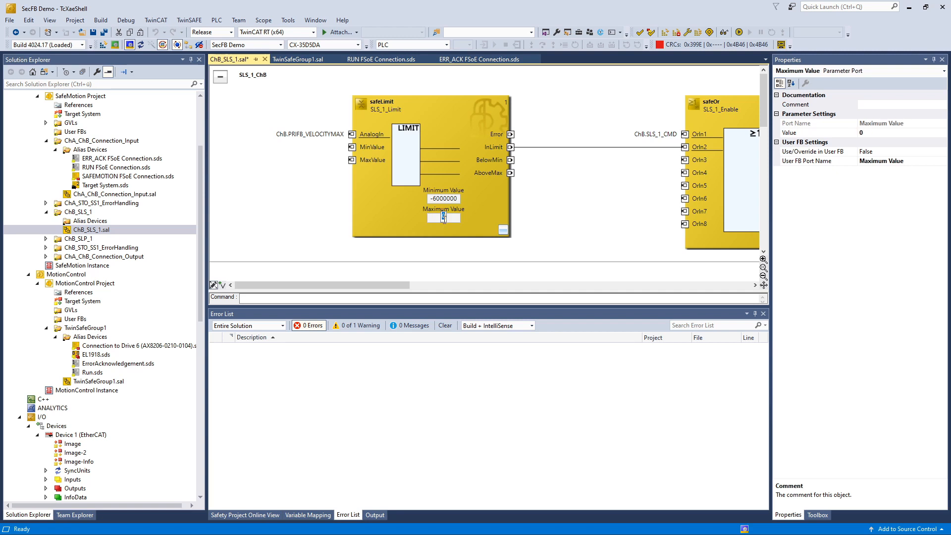
pyautogui.write('6000000')
pyautogui.click(551, 232)
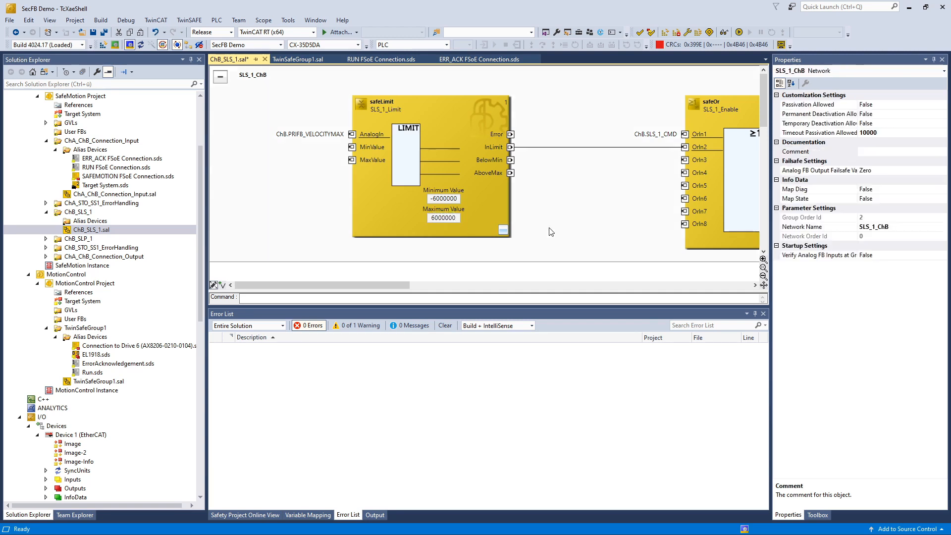
pyautogui.click(90, 29)
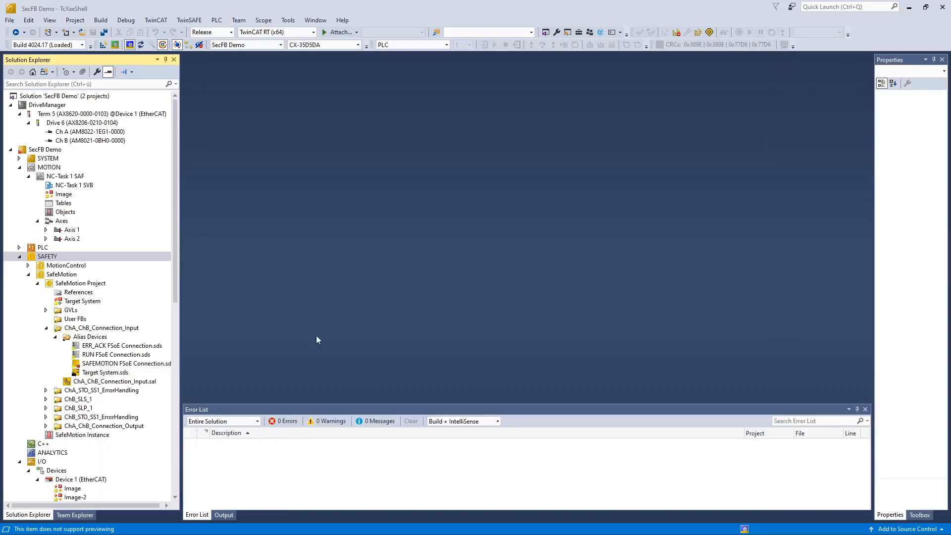
# Step: Set Ch B Feedback 2 to the Heidenhain EnDat2.2 LIC41xx-E2.2-1nm encoder and accept recalculated parameters
pyautogui.click(124, 140)
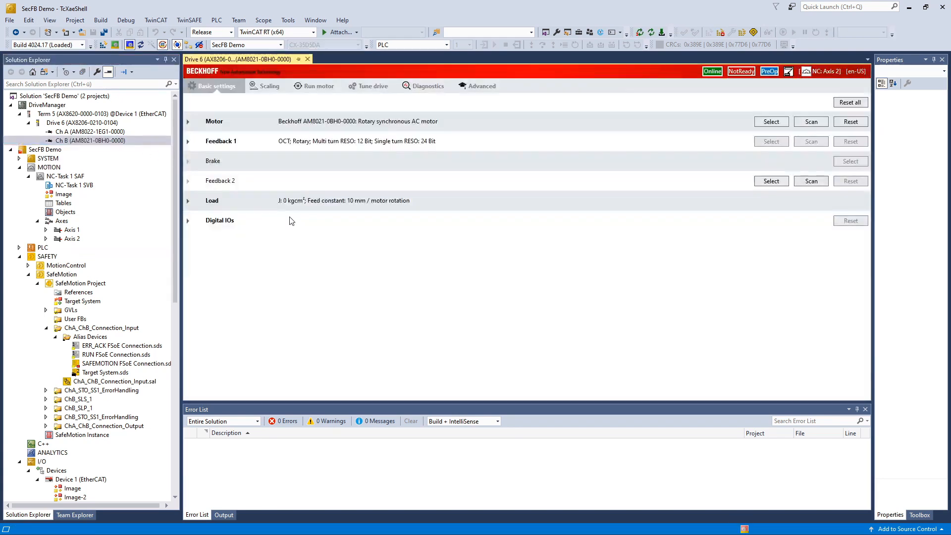
pyautogui.click(769, 184)
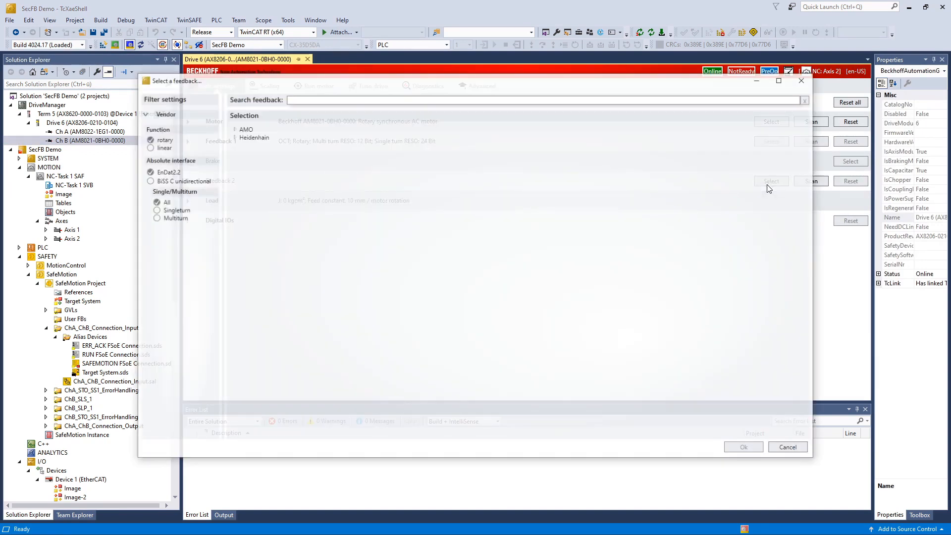
pyautogui.click(154, 148)
pyautogui.click(233, 136)
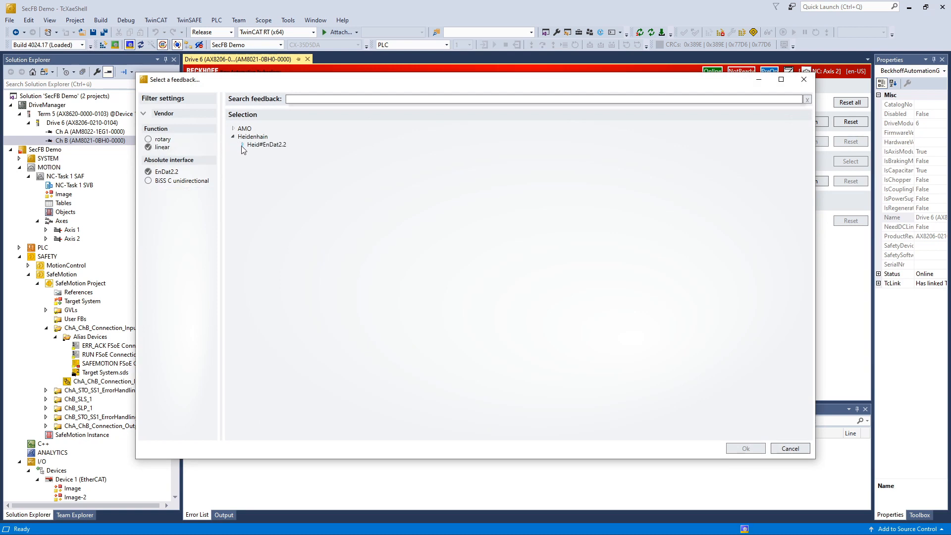
pyautogui.click(242, 144)
pyautogui.click(301, 208)
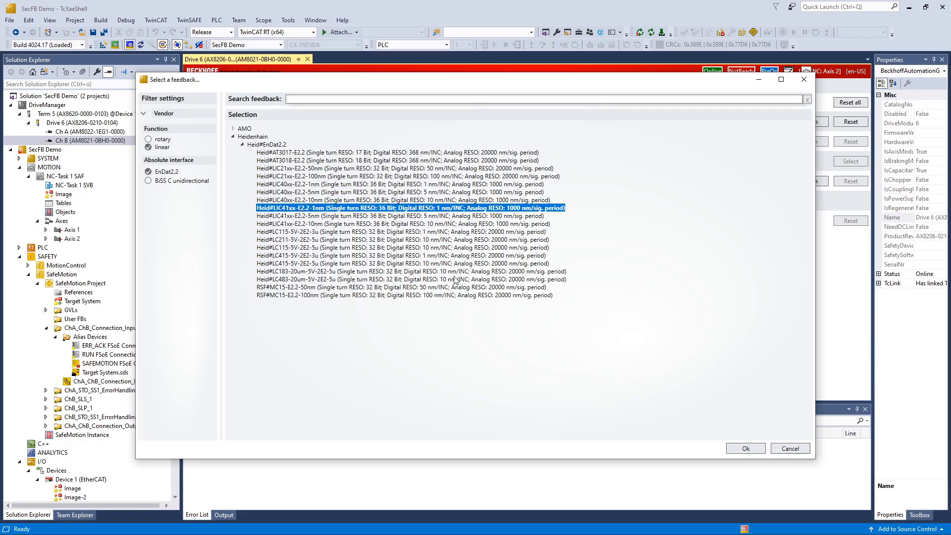
pyautogui.click(745, 448)
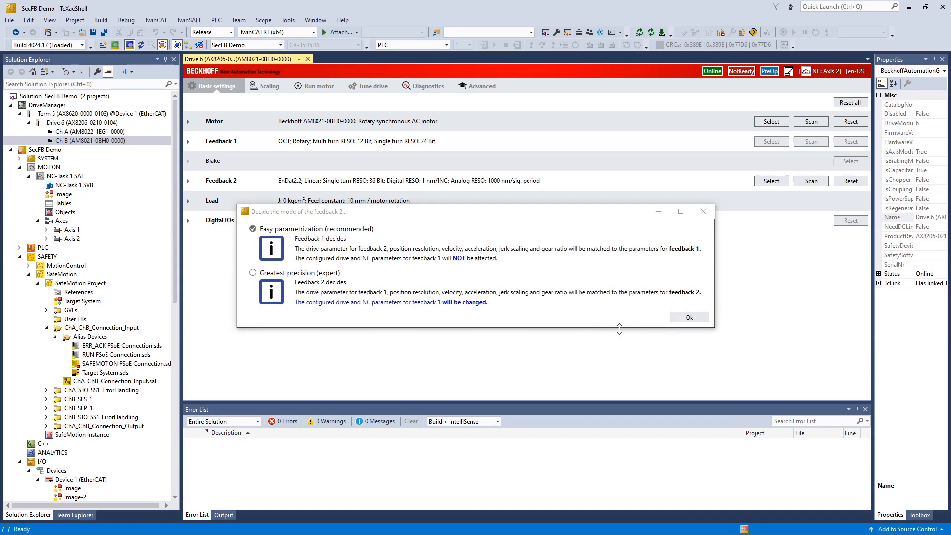
pyautogui.click(688, 317)
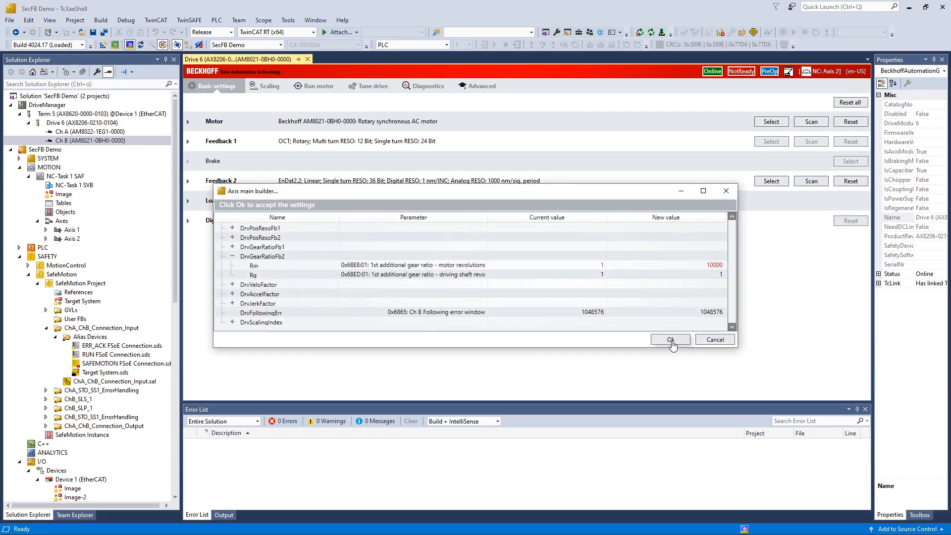
pyautogui.click(671, 340)
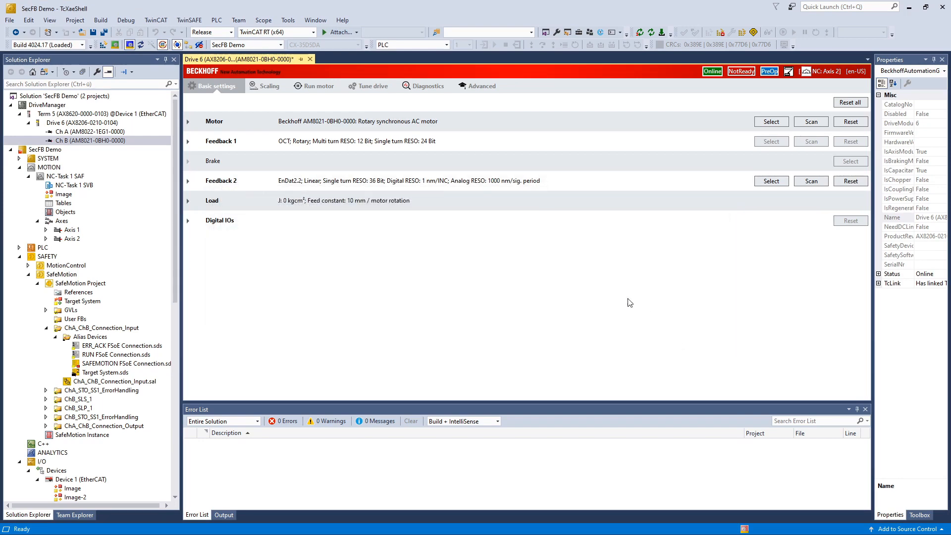
# Step: In the Target System's internal safety parameters, set Ch B Secondary Feedback Enabled to TRUE
pyautogui.doubleClick(105, 374)
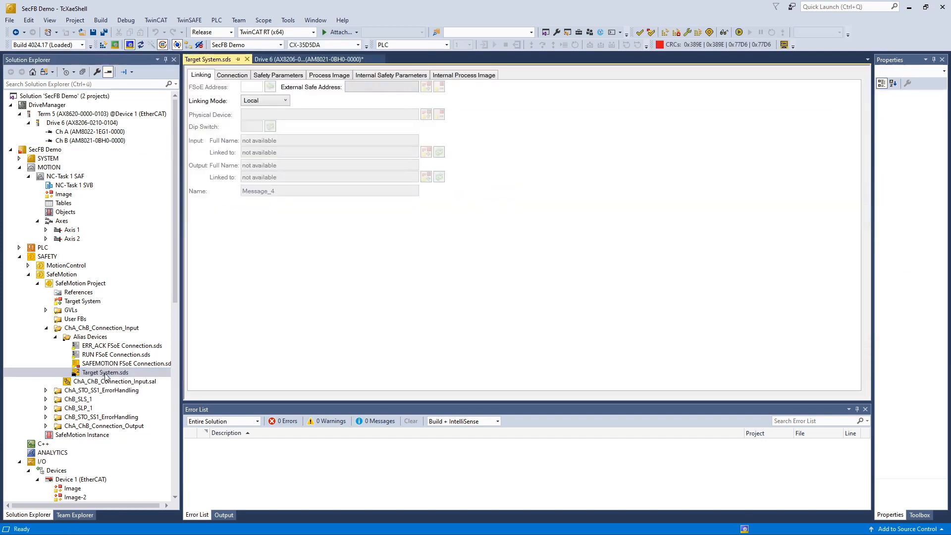
pyautogui.click(387, 76)
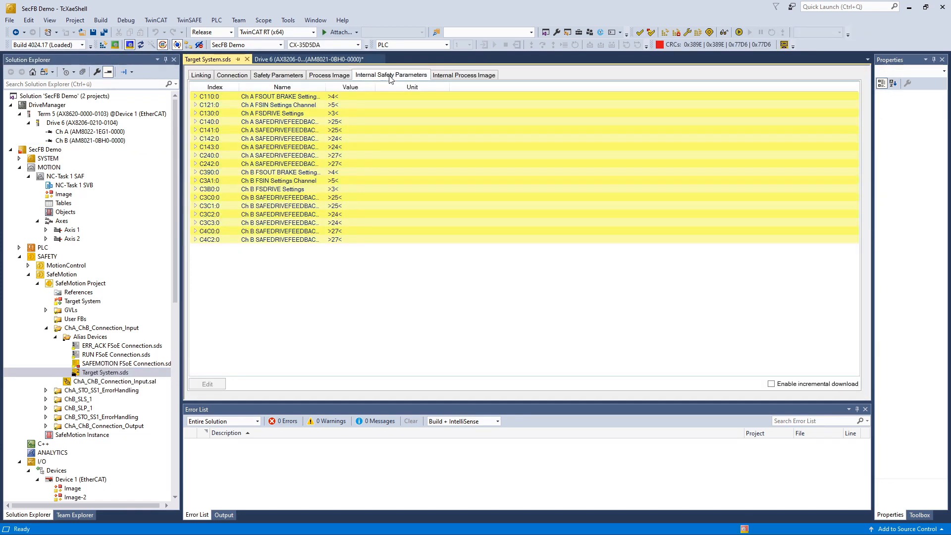
pyautogui.doubleClick(327, 87)
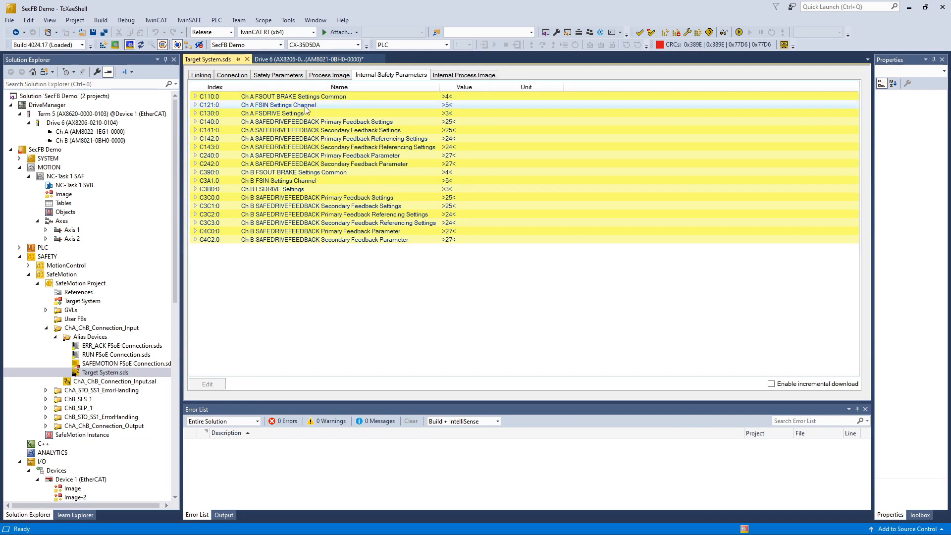
pyautogui.click(196, 188)
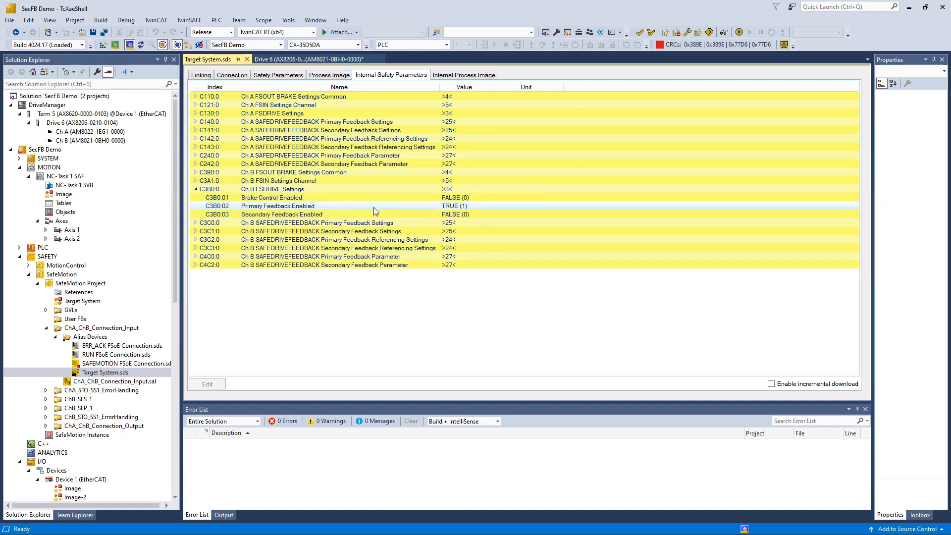
pyautogui.click(466, 216)
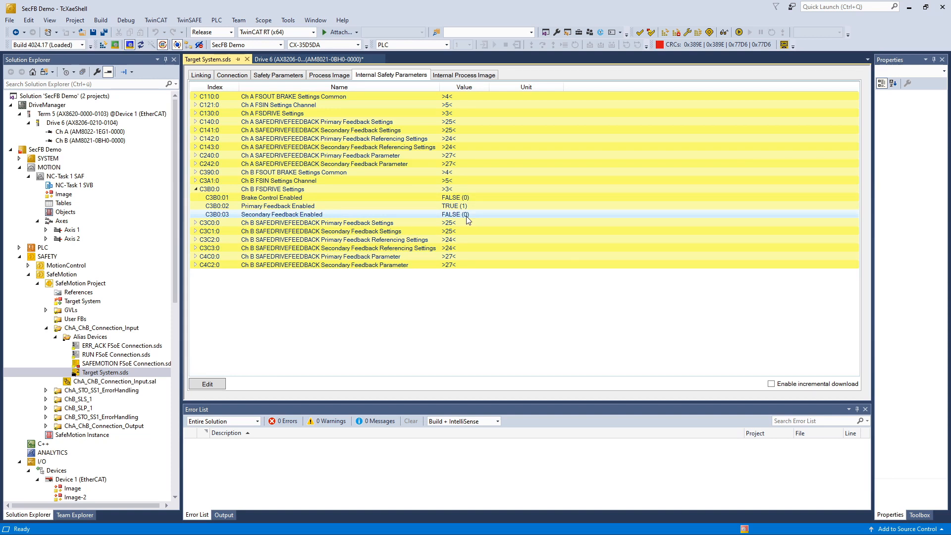
pyautogui.doubleClick(466, 215)
pyautogui.click(474, 285)
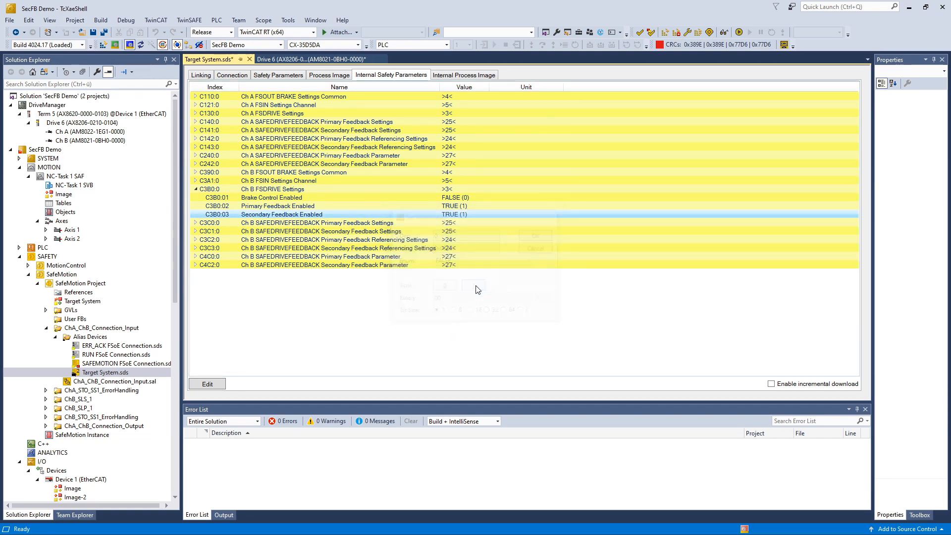
# Step: Set Ch B's secondary Encoder Position Shift to 4 and locate the C4C2:1B CRC entry
pyautogui.click(194, 231)
pyautogui.click(272, 274)
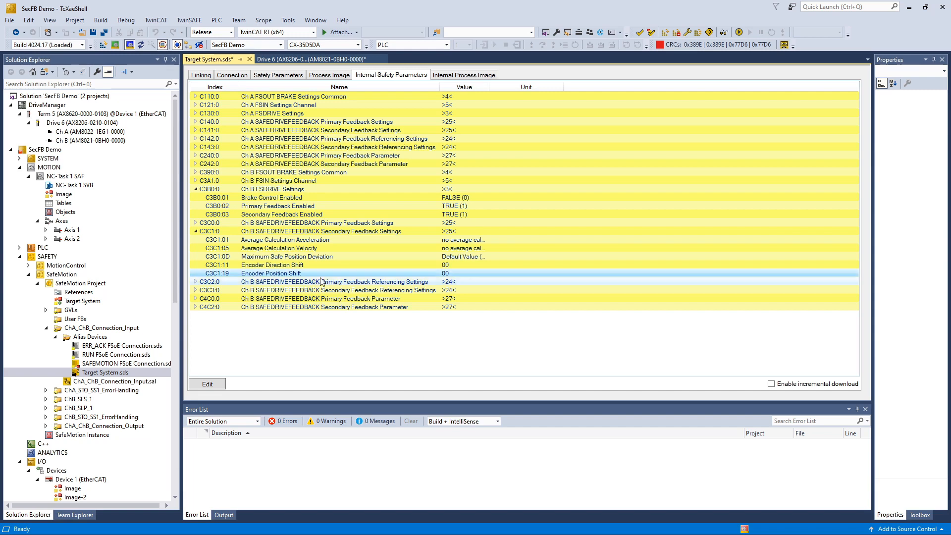
pyautogui.doubleClick(451, 274)
pyautogui.doubleClick(456, 241)
pyautogui.write('4')
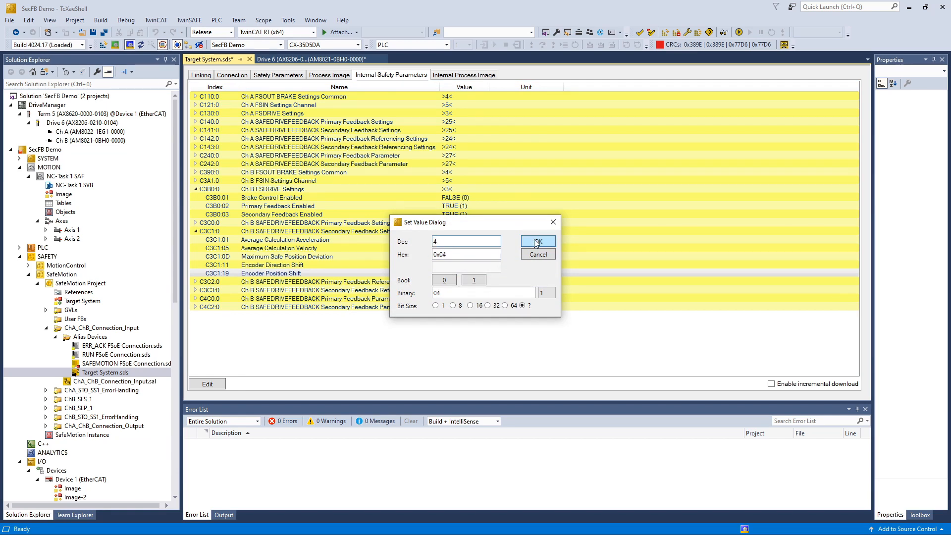
pyautogui.click(534, 240)
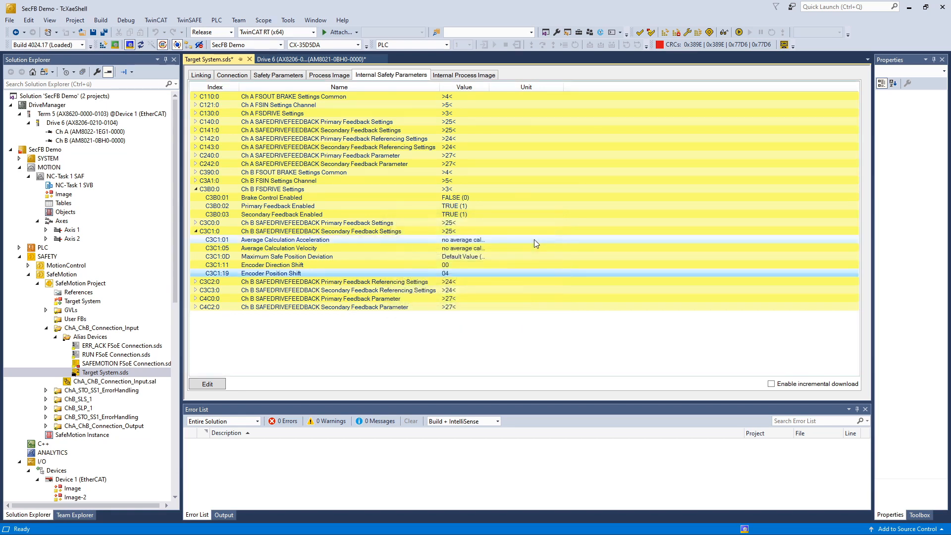
pyautogui.doubleClick(207, 308)
pyautogui.click(452, 317)
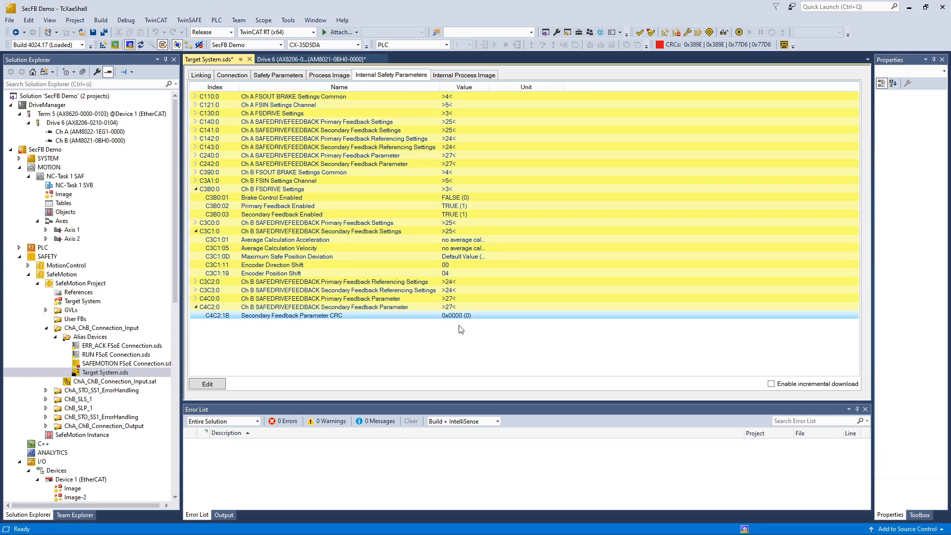
# Step: Read Drive 6's online CoE entry C4C2:1B, Secondary Feedback Parameter CRC 0xF8AA (63658)
pyautogui.scroll(-8, 85, 329)
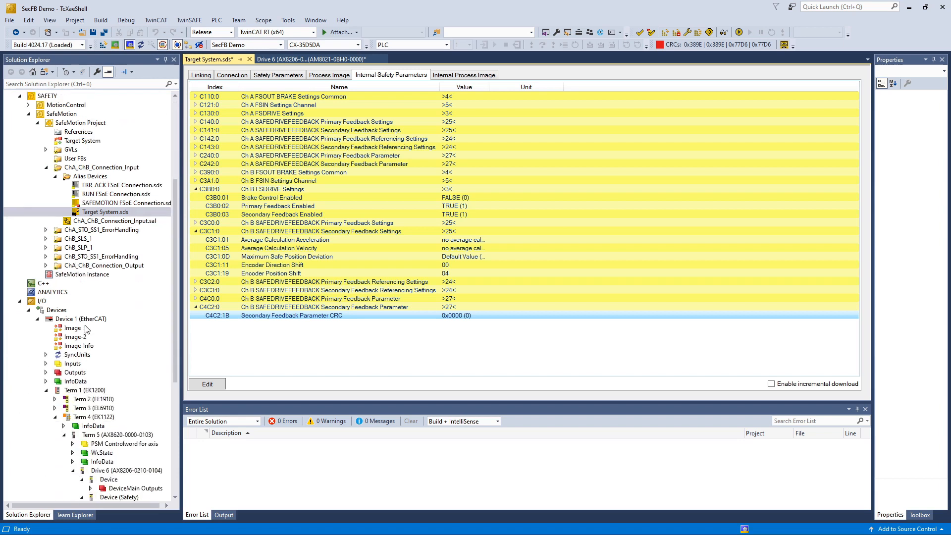
pyautogui.scroll(-5, 86, 330)
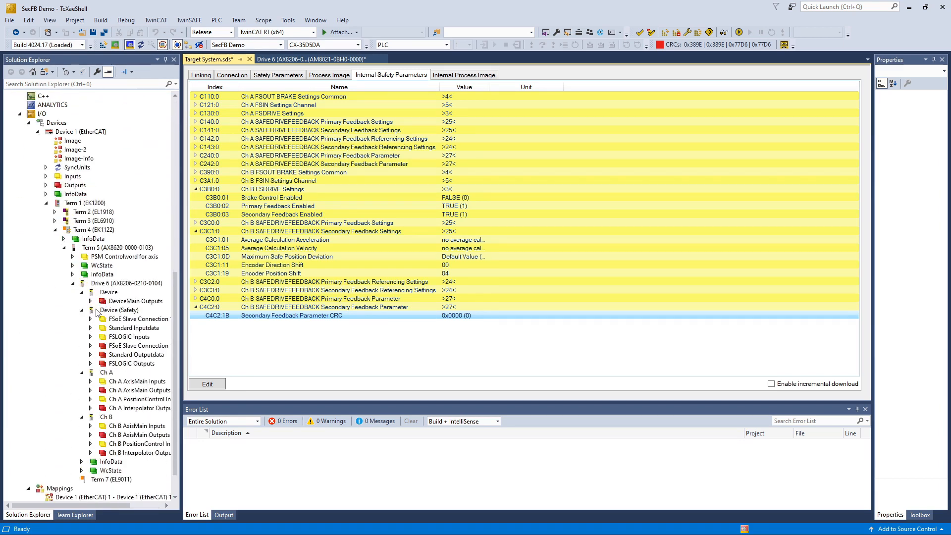
pyautogui.click(121, 284)
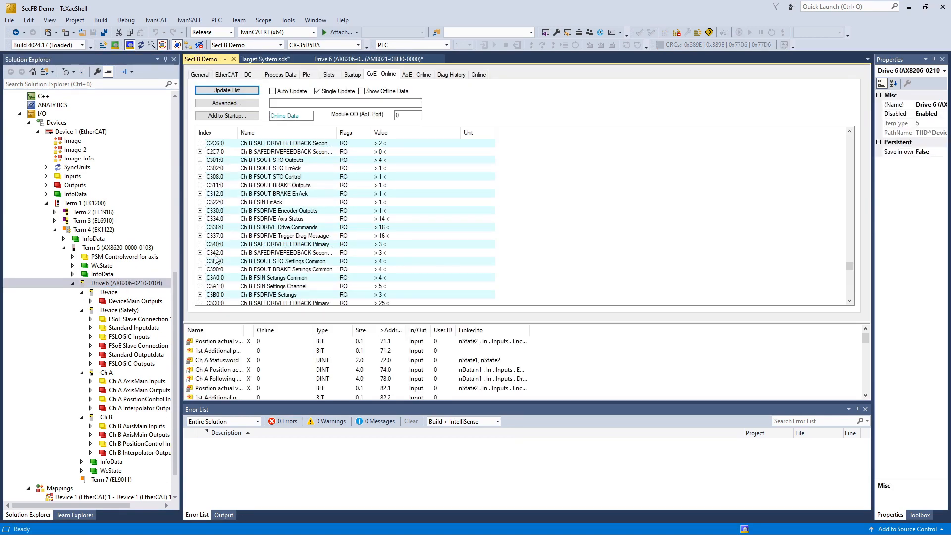
pyautogui.scroll(-4, 385, 227)
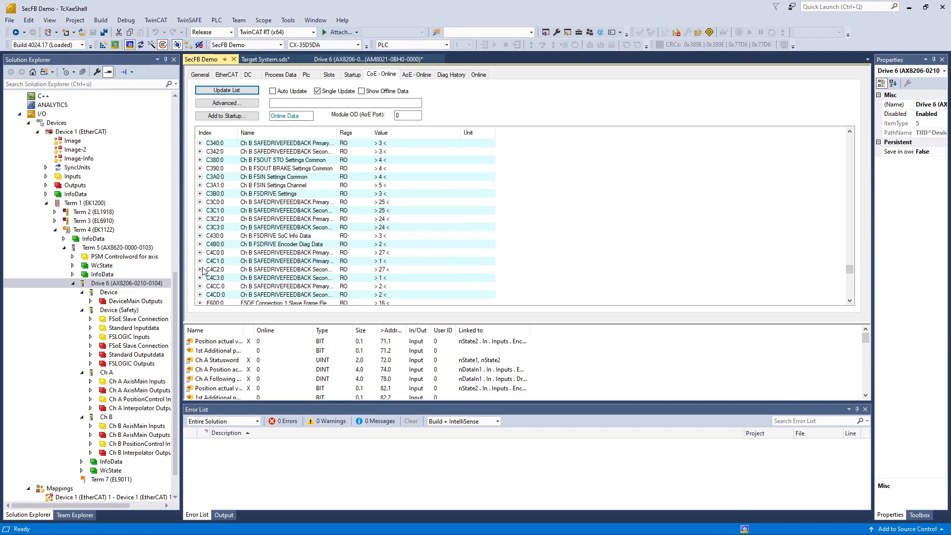
pyautogui.click(199, 270)
pyautogui.scroll(-7, 303, 248)
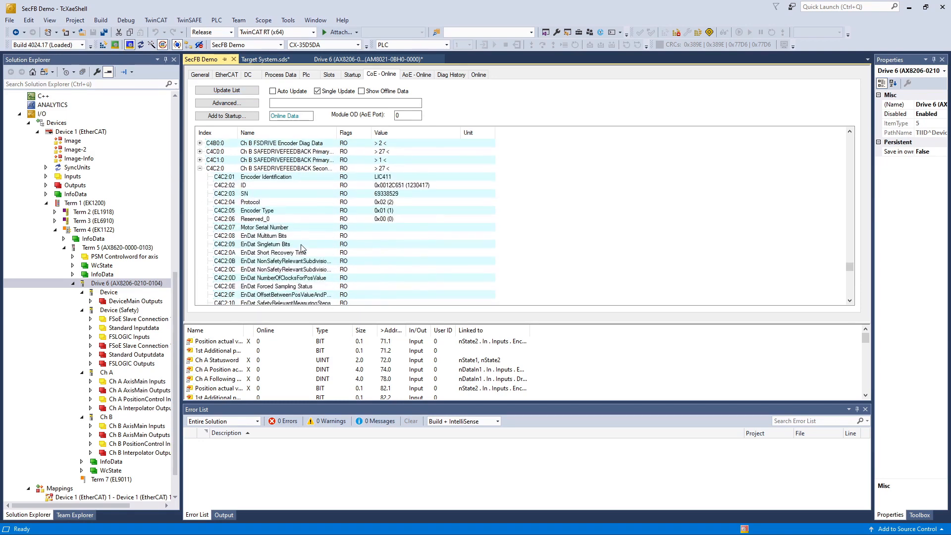
pyautogui.scroll(-1, 302, 247)
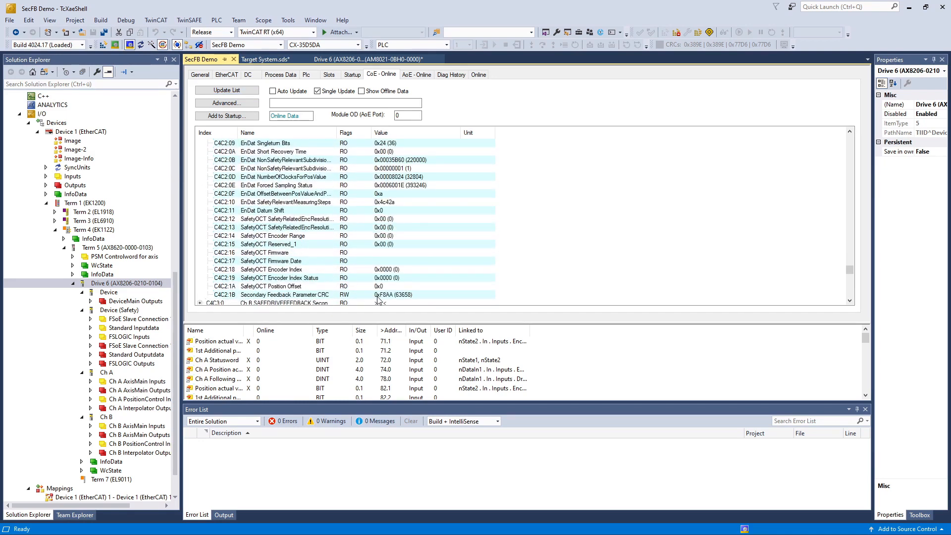
pyautogui.click(332, 296)
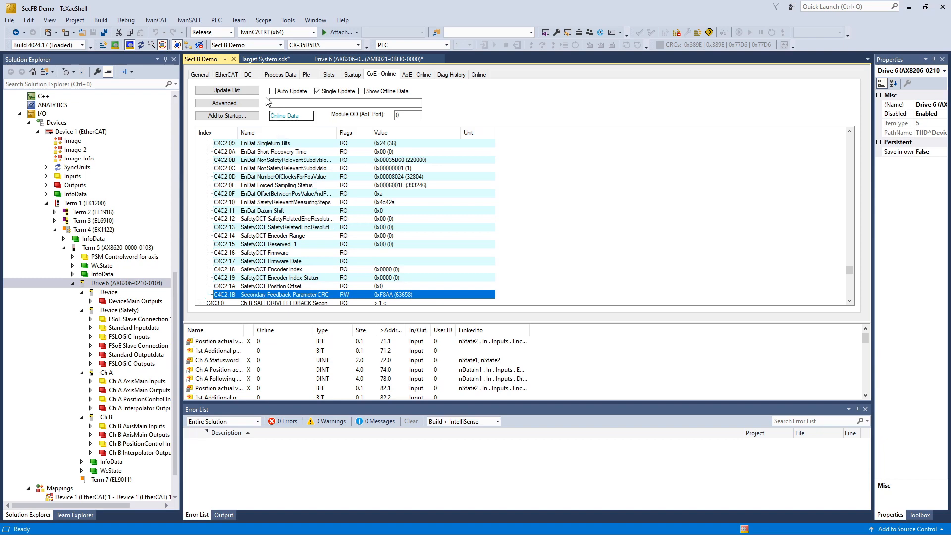
# Step: Enter 0xF8AA as the Target System's C4C2:1B Secondary Feedback Parameter CRC and save all
pyautogui.click(255, 60)
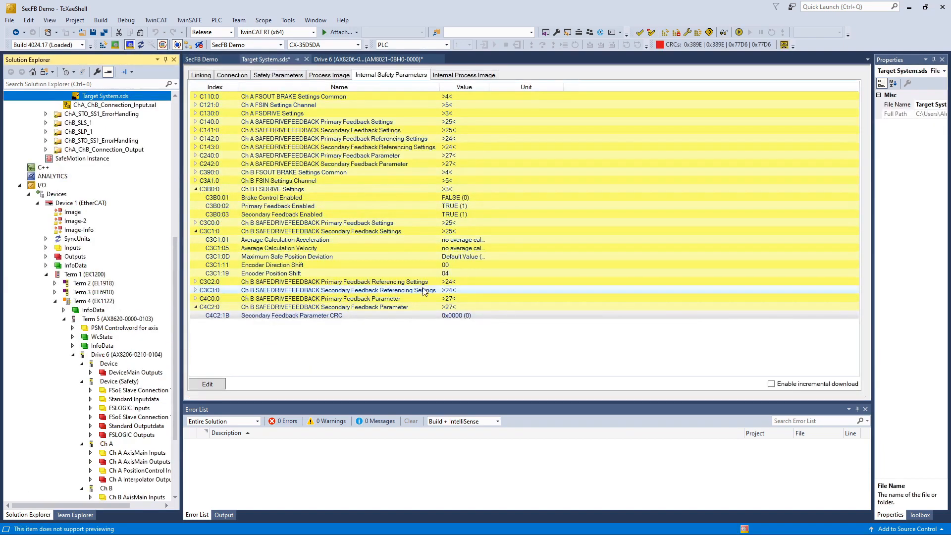
pyautogui.doubleClick(451, 316)
pyautogui.click(460, 255)
pyautogui.press('BackSpace')
pyautogui.press('BackSpace')
pyautogui.press('BackSpace')
pyautogui.press('BackSpace')
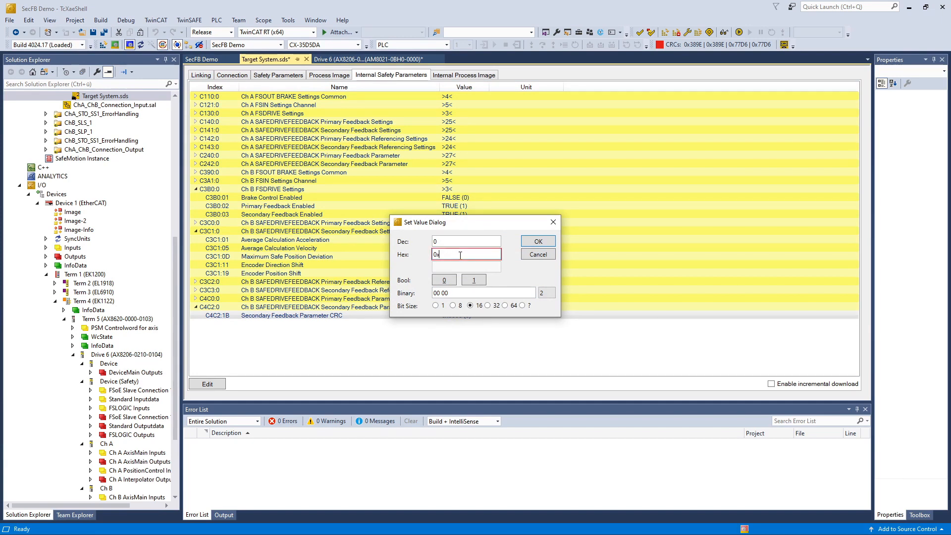
pyautogui.write('F8AA')
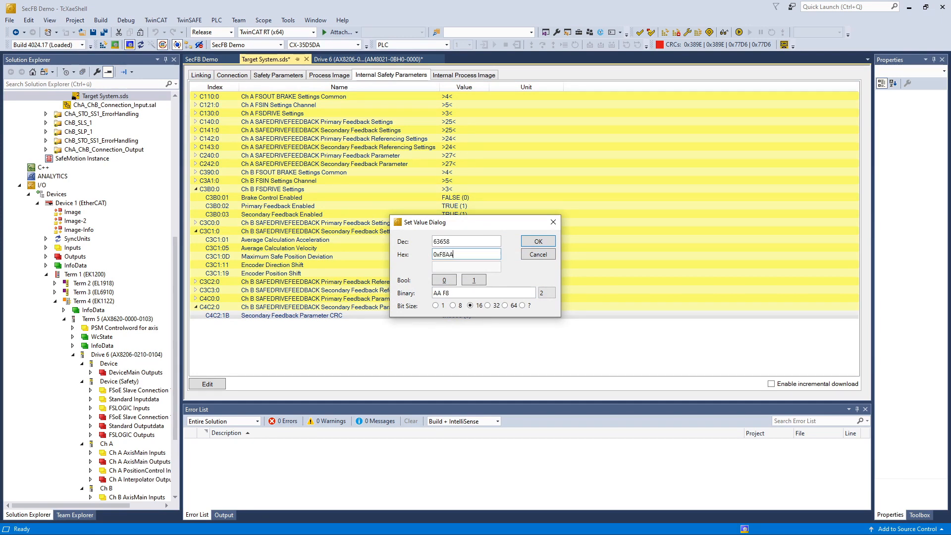
pyautogui.click(539, 241)
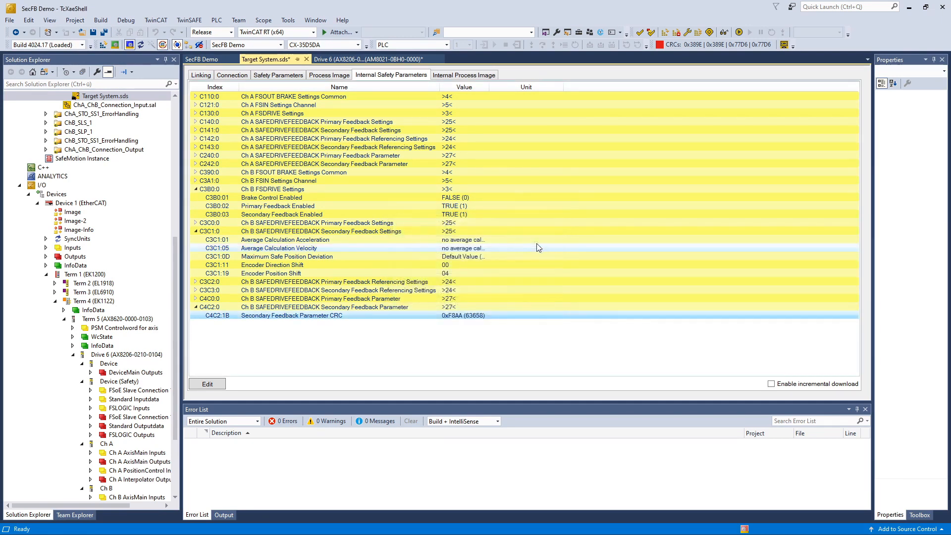
pyautogui.click(104, 32)
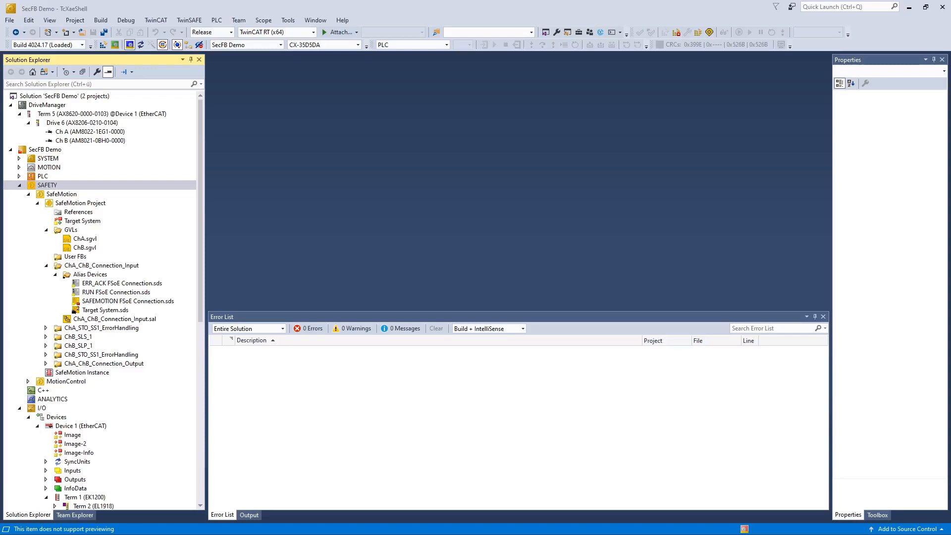
# Step: Add ChB_SecFb_ErrAck to Acknowledge_ModuleError_ChB_OUT's mapping in ChA_ChB_Connection_Input
pyautogui.click(494, 207)
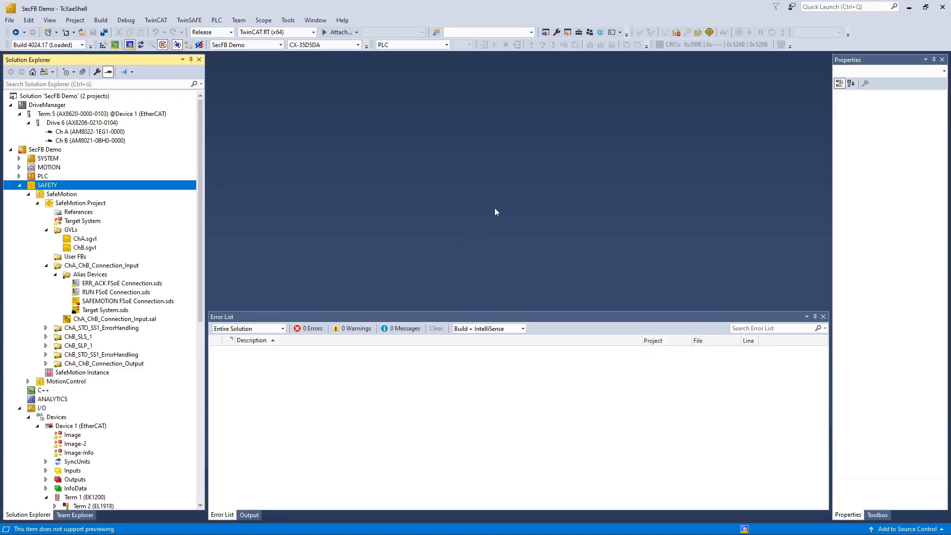
pyautogui.doubleClick(119, 319)
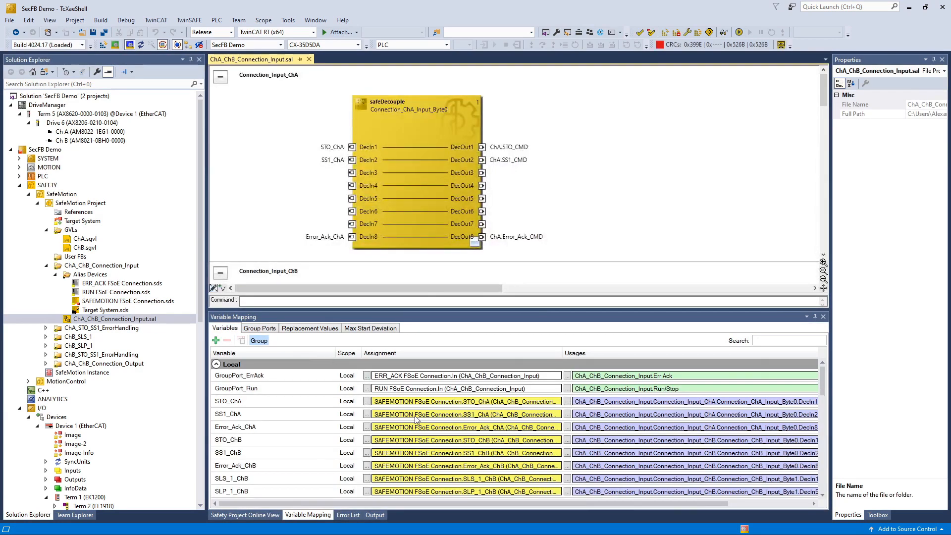
pyautogui.scroll(-1, 416, 419)
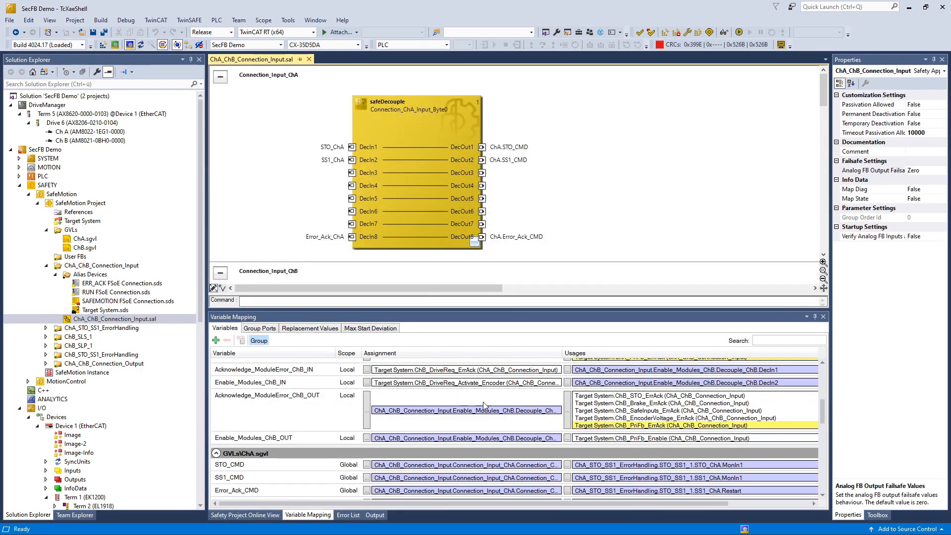
pyautogui.click(568, 407)
pyautogui.click(568, 407)
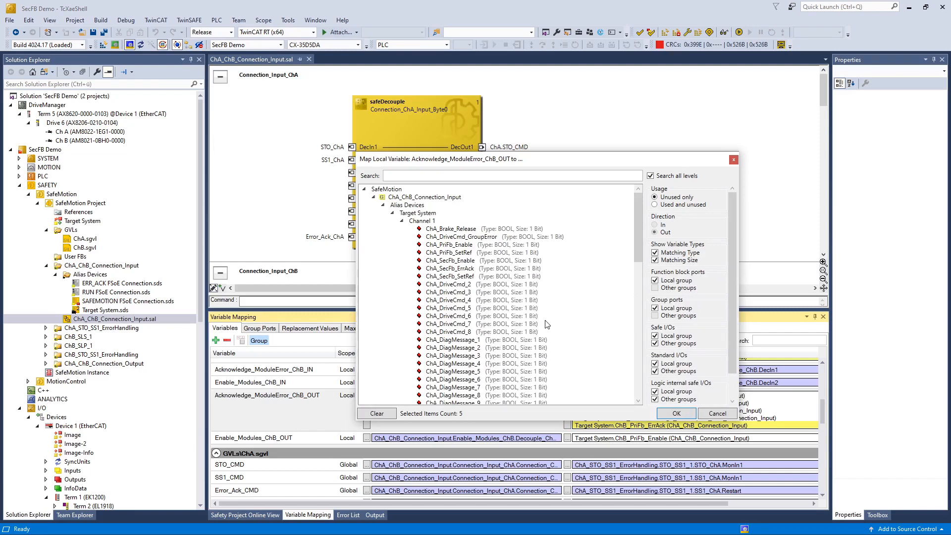
pyautogui.scroll(-10, 546, 324)
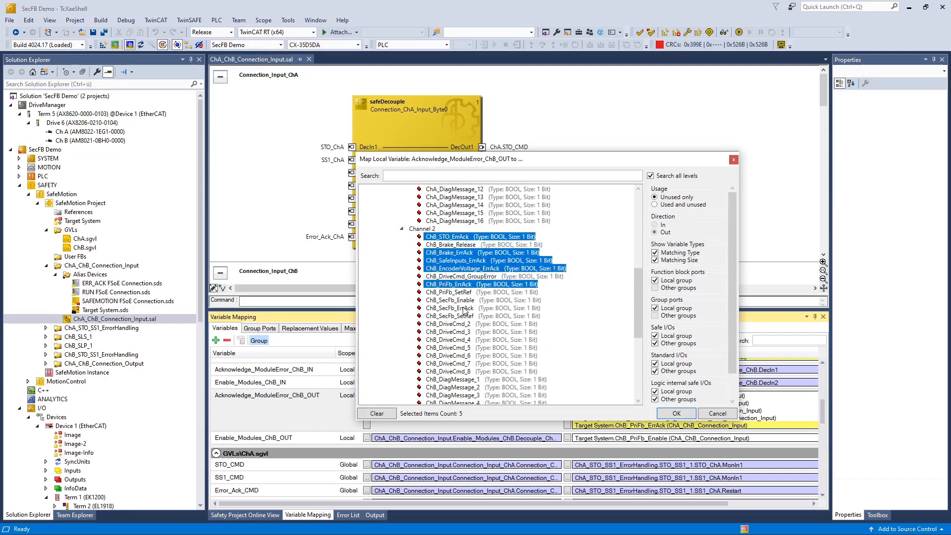
pyautogui.keyDown('ctrl'); pyautogui.click(451, 308); pyautogui.keyUp('ctrl')
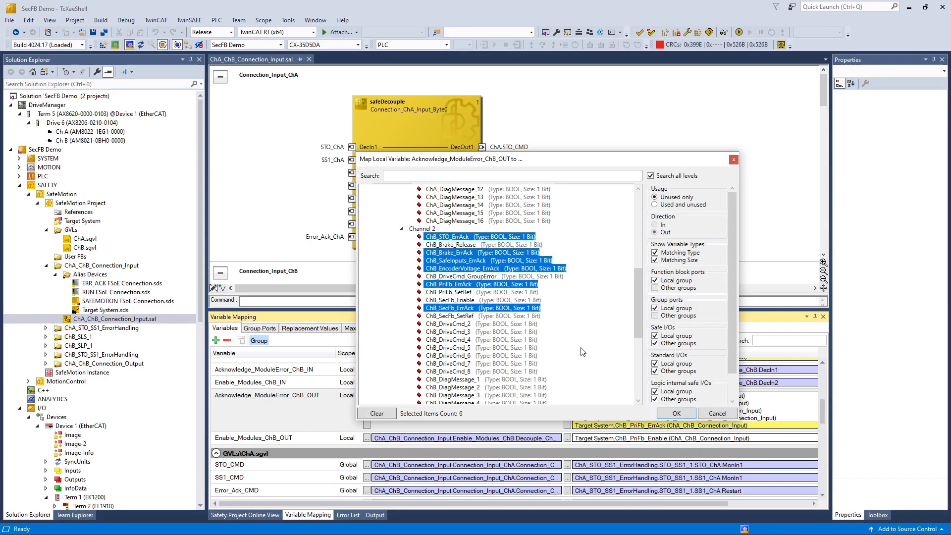
pyautogui.click(676, 413)
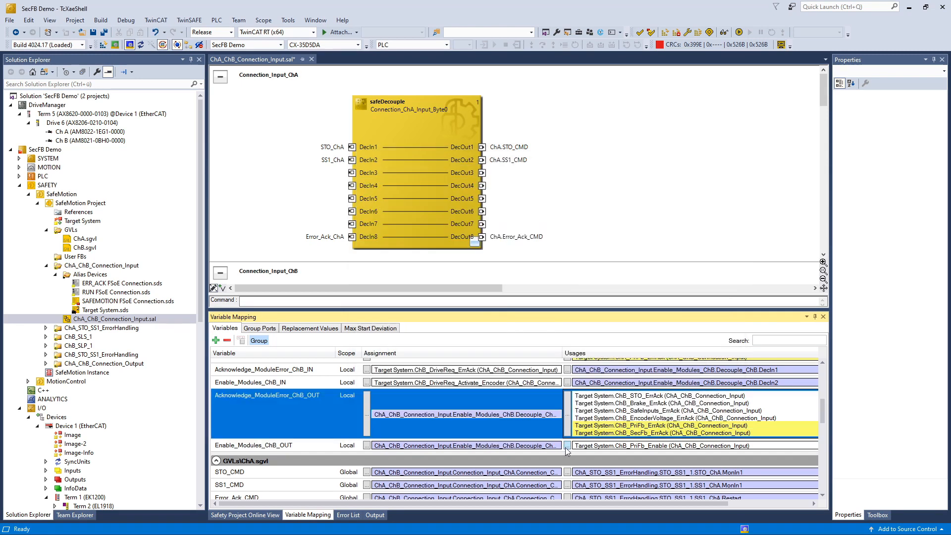
# Step: Add ChB_SecFb_Enable to Enable_Modules_ChB_OUT's mapping alongside ChB_PriFb_Enable
pyautogui.click(566, 446)
pyautogui.scroll(-6, 526, 367)
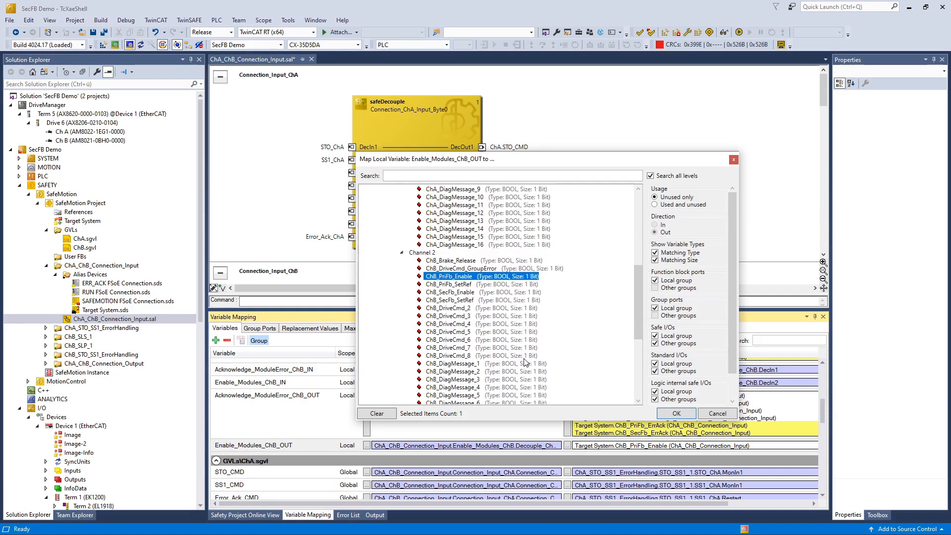
pyautogui.keyDown('ctrl'); pyautogui.click(460, 292); pyautogui.keyUp('ctrl')
pyautogui.click(671, 414)
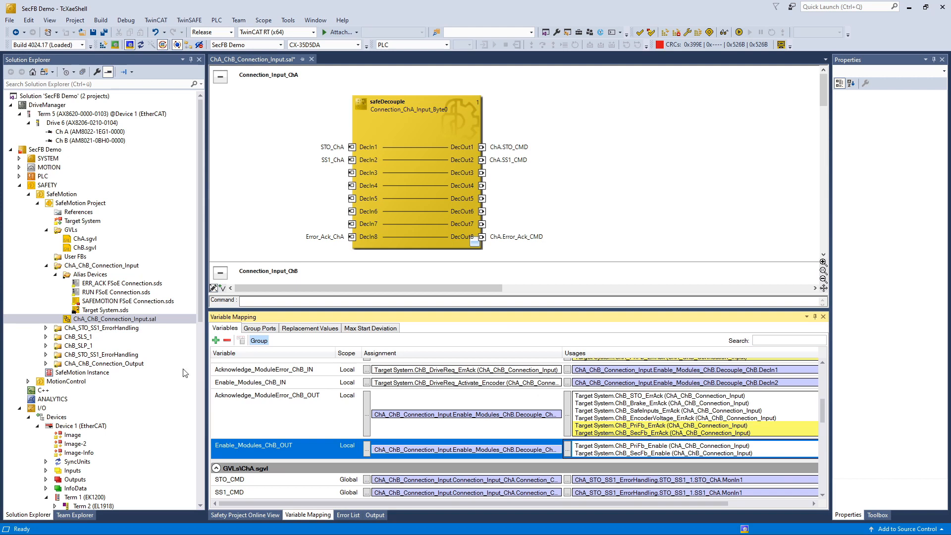
pyautogui.click(45, 354)
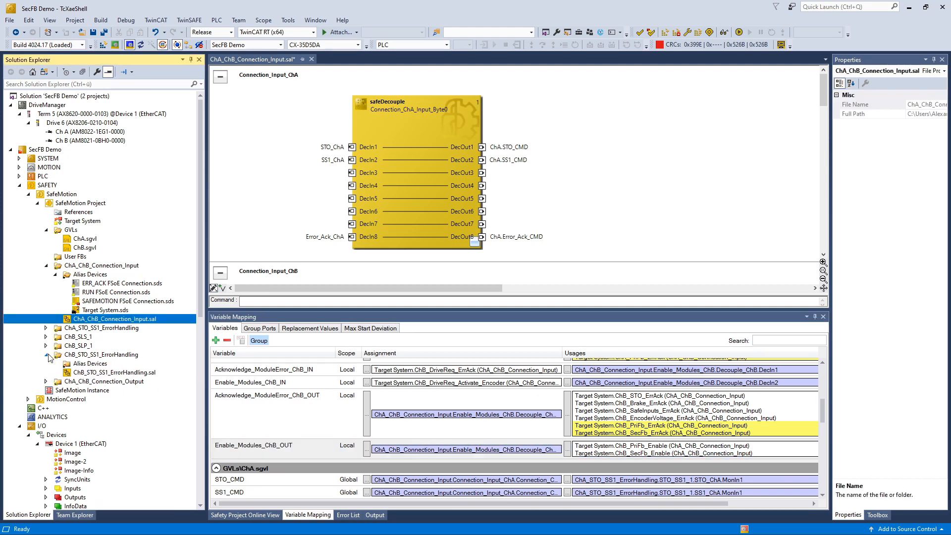
# Step: In the ChB_STO_SS1_ErrorHandling diagram, add ChB.SECFB_ERROR_STATE on ERRORS_ChB's OrIn6 input
pyautogui.click(76, 372)
pyautogui.doubleClick(76, 372)
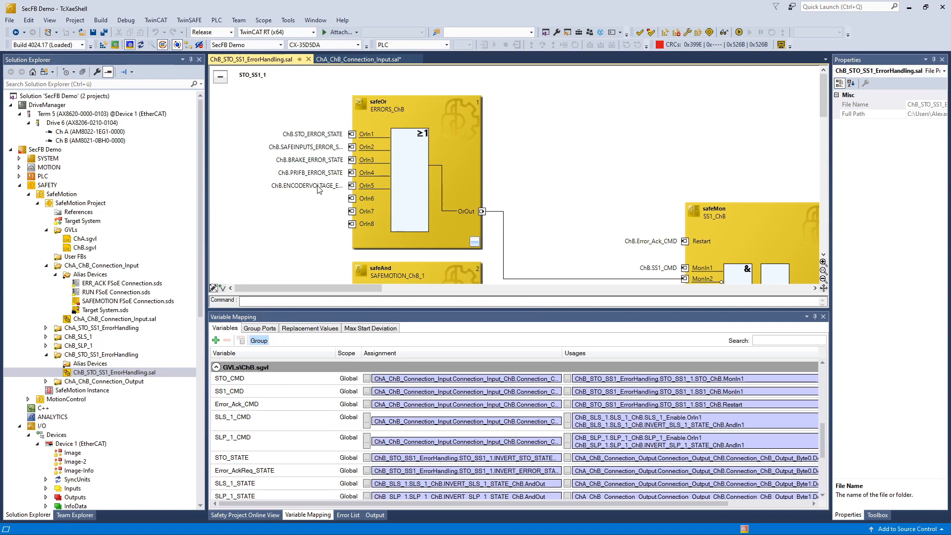
pyautogui.click(324, 172)
pyautogui.click(324, 172)
pyautogui.hotkey('ctrl', 'c')
pyautogui.click(339, 199)
pyautogui.click(340, 198)
pyautogui.hotkey('ctrl', 'v')
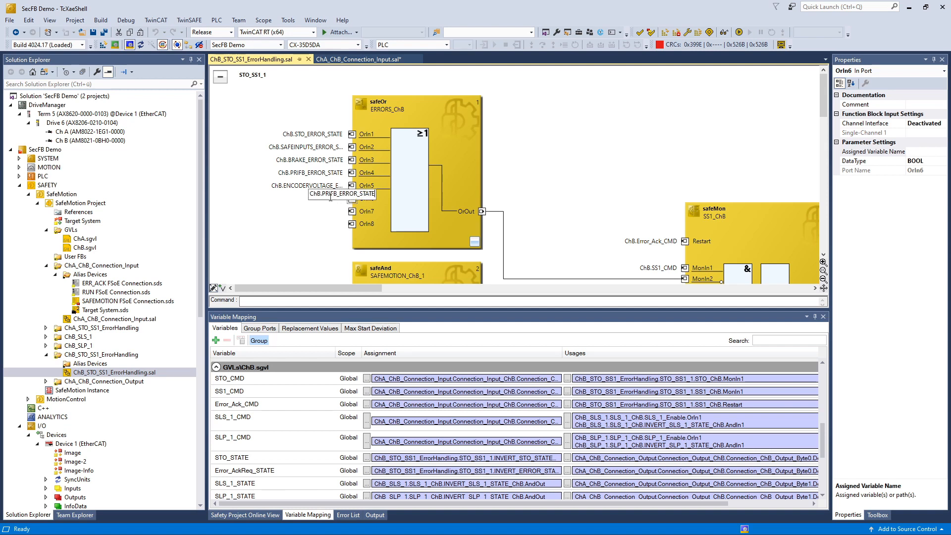
pyautogui.press('BackSpace')
pyautogui.press('BackSpace')
pyautogui.press('BackSpace')
pyautogui.write('SEC')
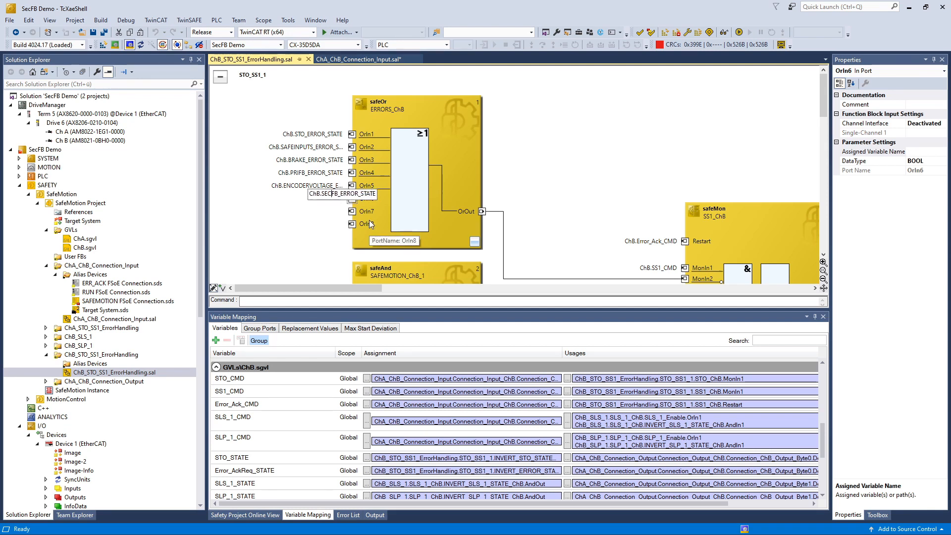
pyautogui.press('Return')
# Step: Map SECFB_ERROR_STATE to ChB_SecFb_Error under ChA_ChB_Connection_Input, then expand ChB_SLP_1
pyautogui.scroll(-4, 398, 440)
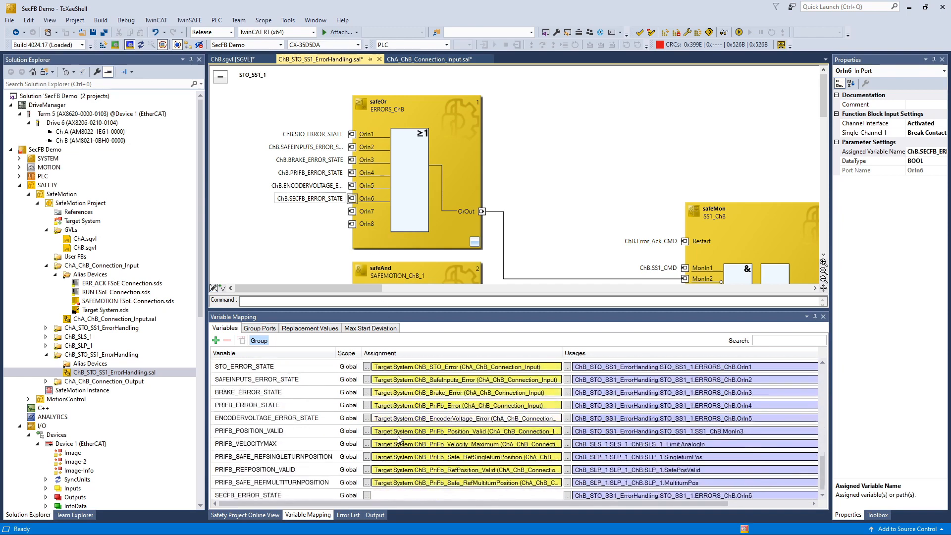
pyautogui.click(366, 489)
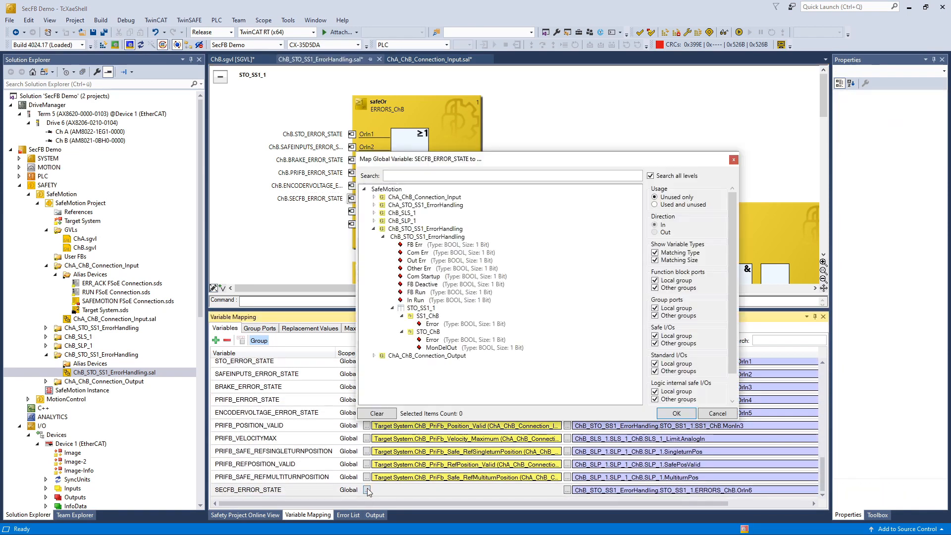
pyautogui.click(374, 197)
pyautogui.click(384, 205)
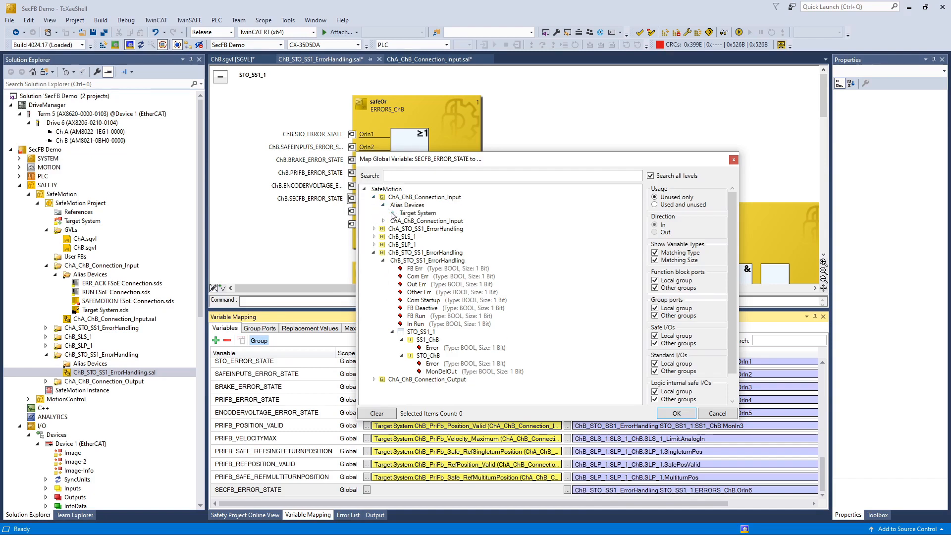
pyautogui.click(392, 213)
pyautogui.scroll(-3, 456, 272)
pyautogui.scroll(-5, 457, 273)
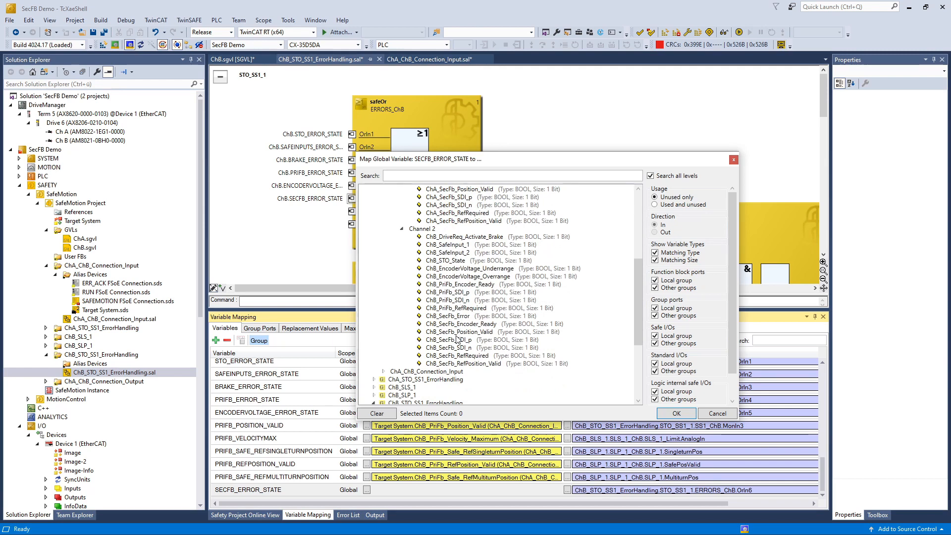
pyautogui.click(455, 316)
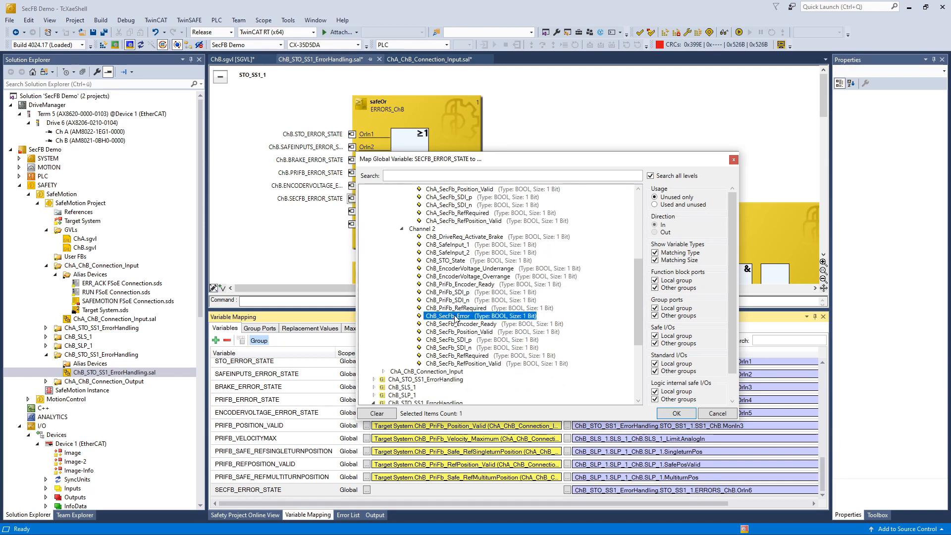
pyautogui.click(680, 415)
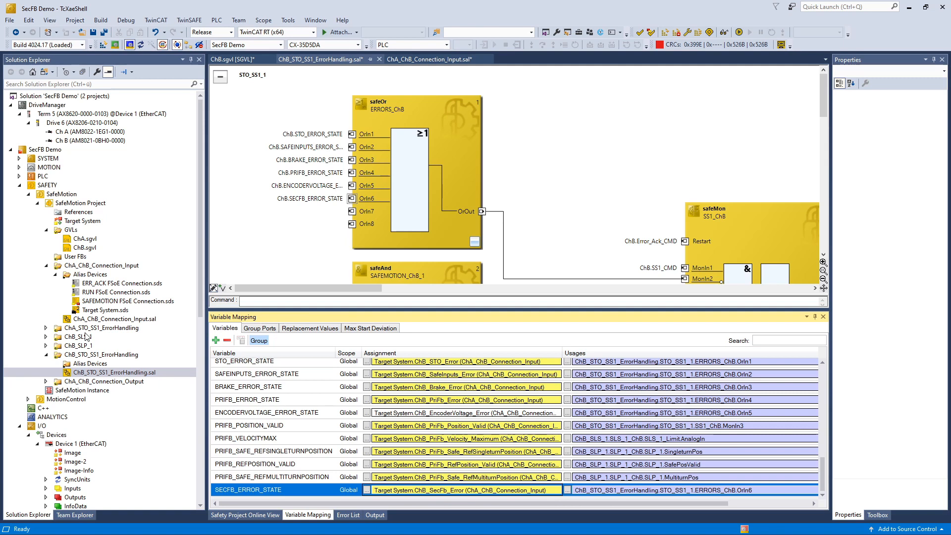
pyautogui.click(46, 346)
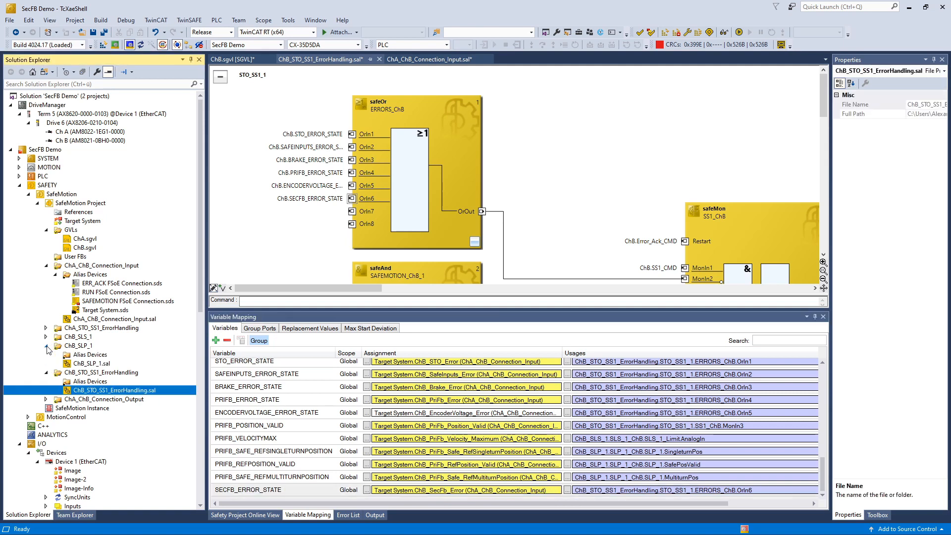
# Step: Open ChB_SLP_1.sal and rename the SingleturnPos variable to SECFB_SAFE_SINGLETURNPOSITION
pyautogui.doubleClick(84, 364)
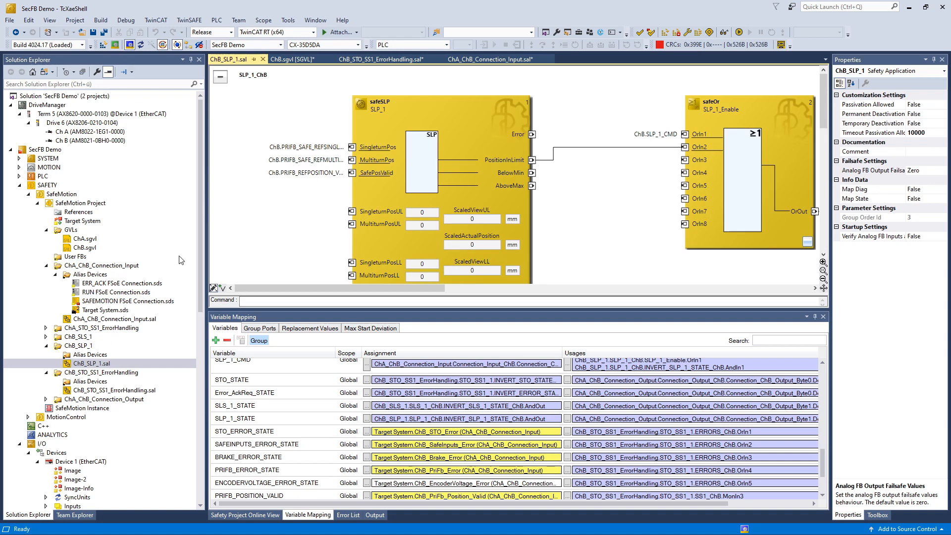
pyautogui.doubleClick(290, 147)
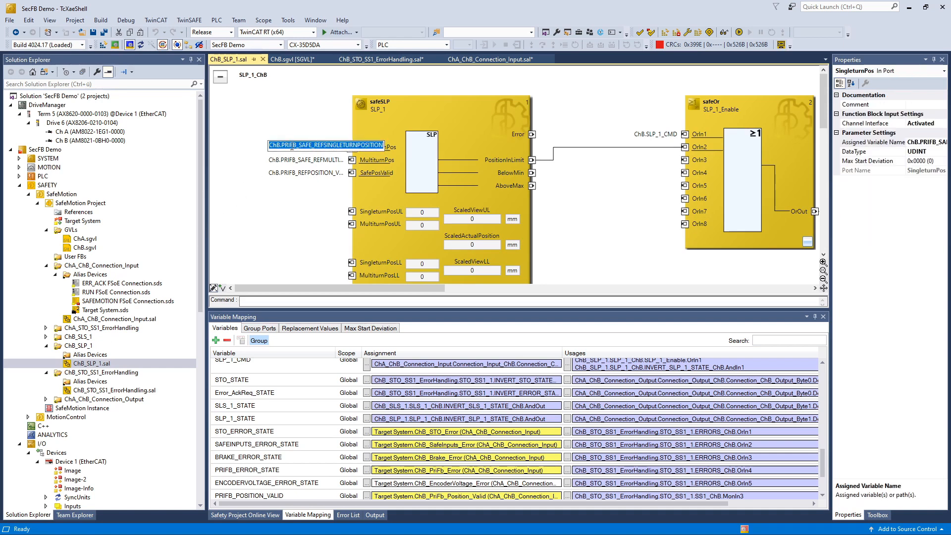
pyautogui.press('BackSpace')
pyautogui.press('BackSpace')
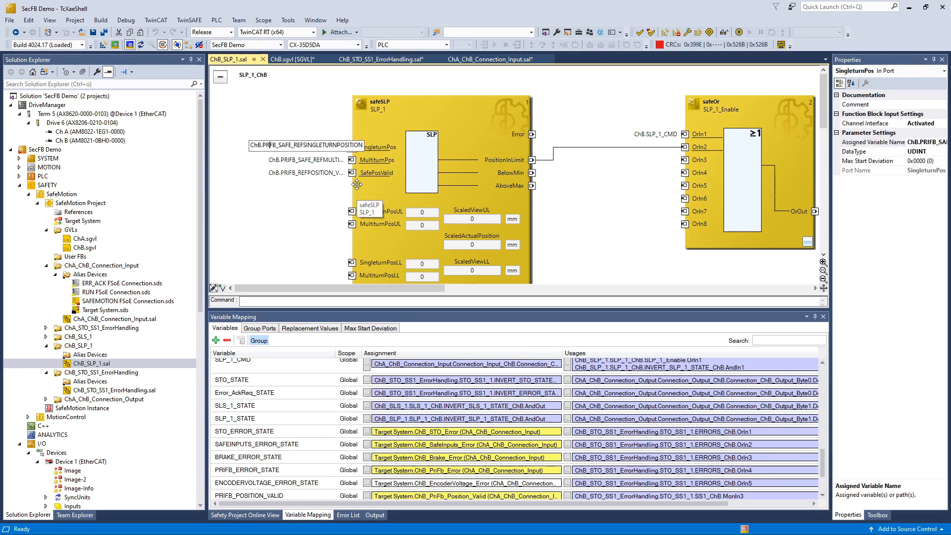
pyautogui.write('SEC')
pyautogui.press('Right')
pyautogui.press('Right')
pyautogui.press('Right')
pyautogui.press('Right')
pyautogui.press('Right')
pyautogui.press('Right')
pyautogui.press('Right')
pyautogui.press('Right')
pyautogui.press('Right')
pyautogui.press('Right')
pyautogui.press('Right')
pyautogui.press('BackSpace')
pyautogui.press('BackSpace')
pyautogui.press('BackSpace')
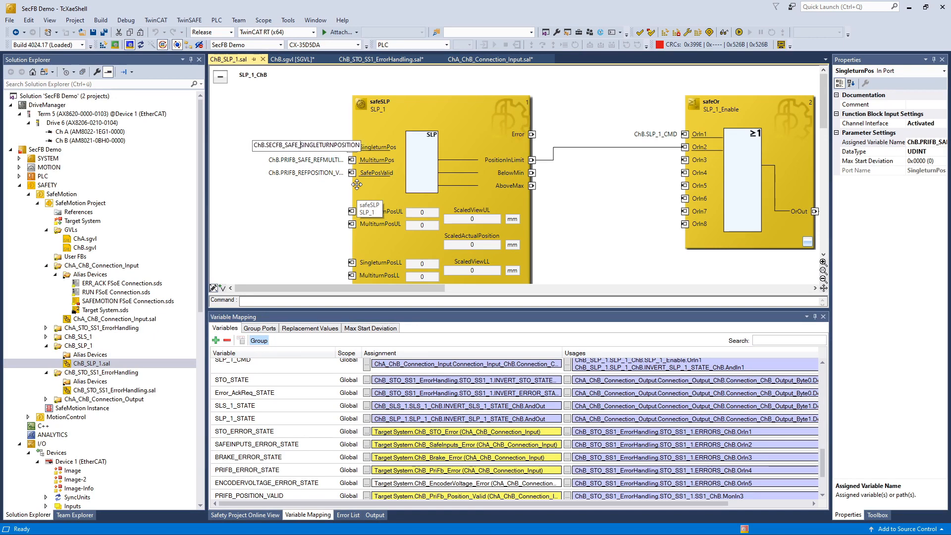
# Step: Clear the MultiturnPos variable and deactivate its channel interface
pyautogui.doubleClick(326, 160)
pyautogui.press('BackSpace')
pyautogui.click(372, 161)
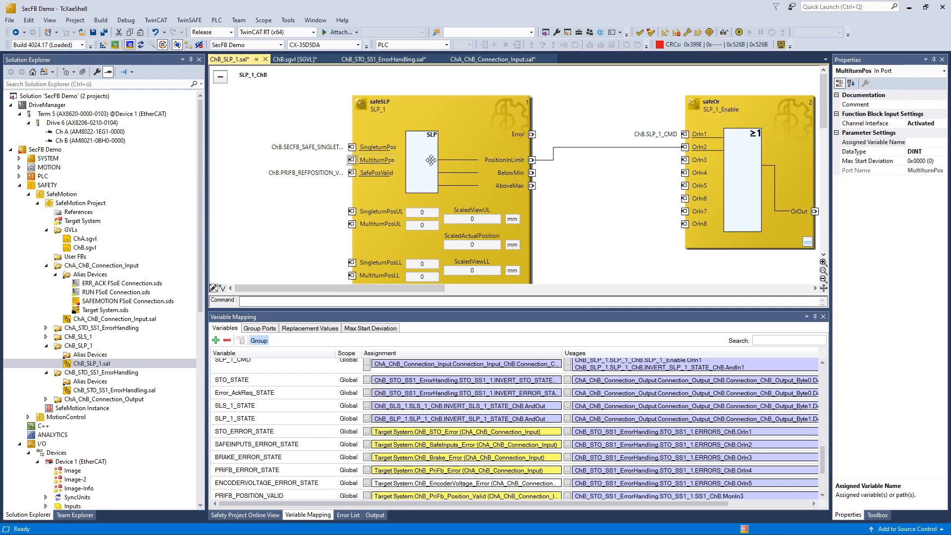
pyautogui.doubleClick(916, 121)
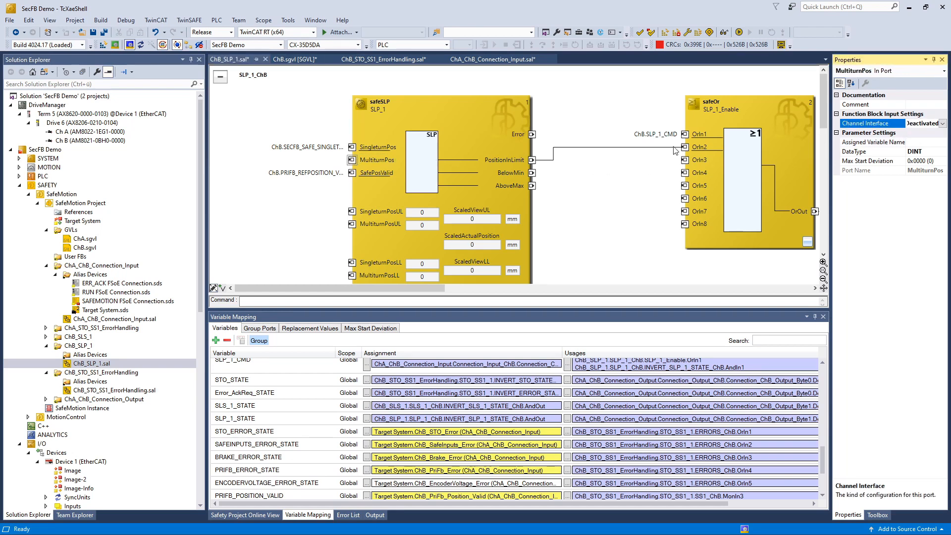
# Step: Rename the SafePosValid input variable to SECFB_POSITION_VALID
pyautogui.doubleClick(298, 172)
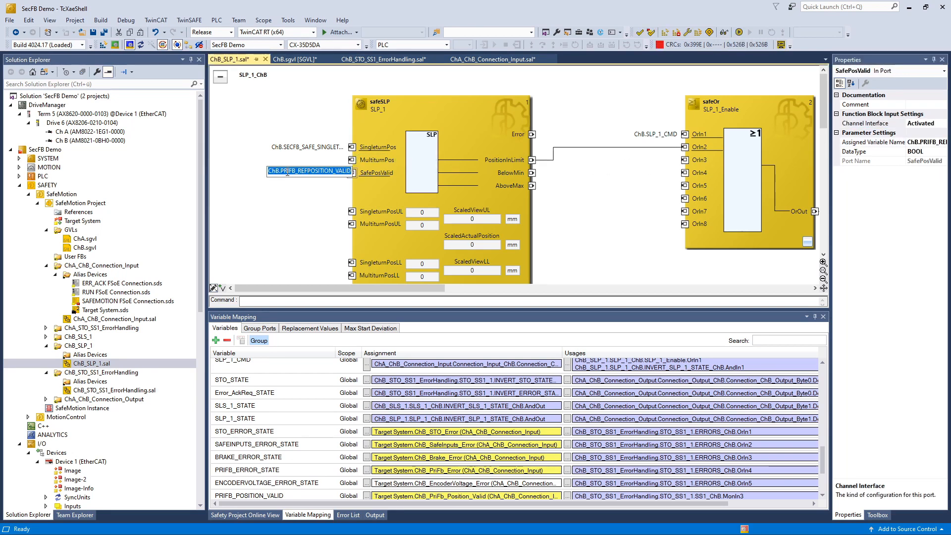
pyautogui.click(285, 171)
pyautogui.press('BackSpace')
pyautogui.press('BackSpace')
pyautogui.press('Delete')
pyautogui.write('SEC')
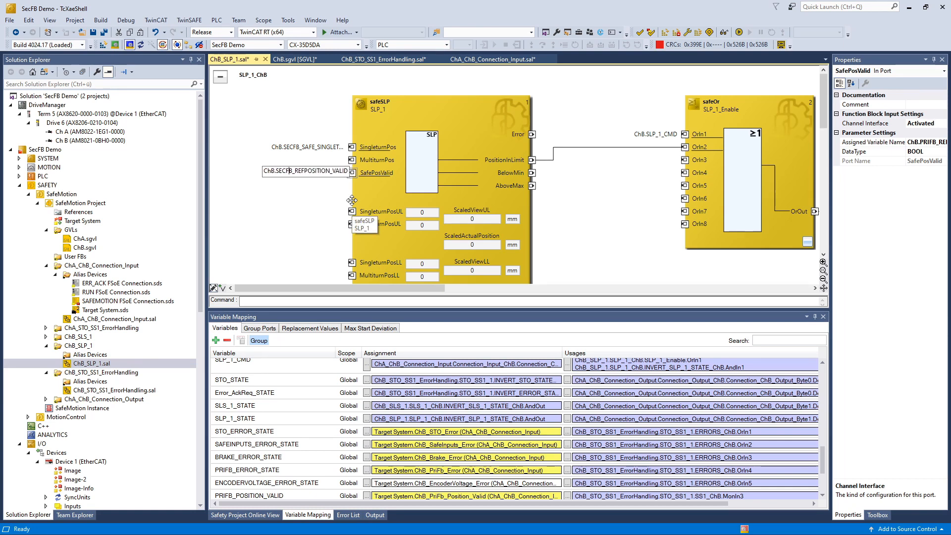
pyautogui.press('BackSpace')
pyautogui.press('BackSpace')
pyautogui.press('BackSpace')
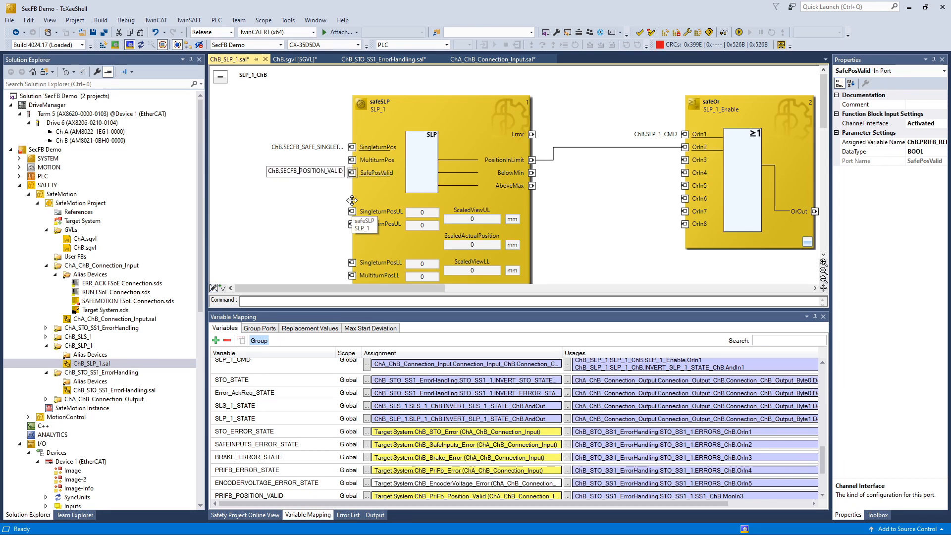
pyautogui.press('Return')
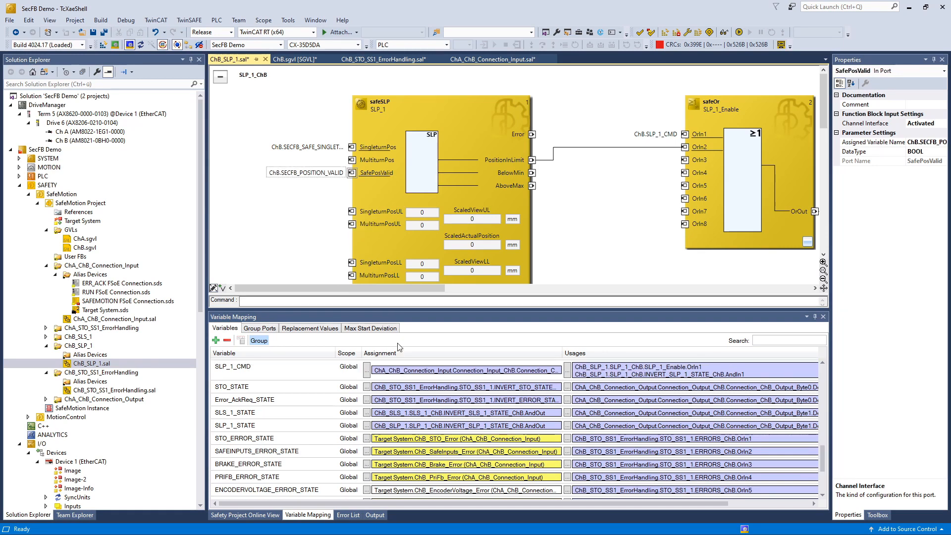
pyautogui.scroll(-3, 414, 392)
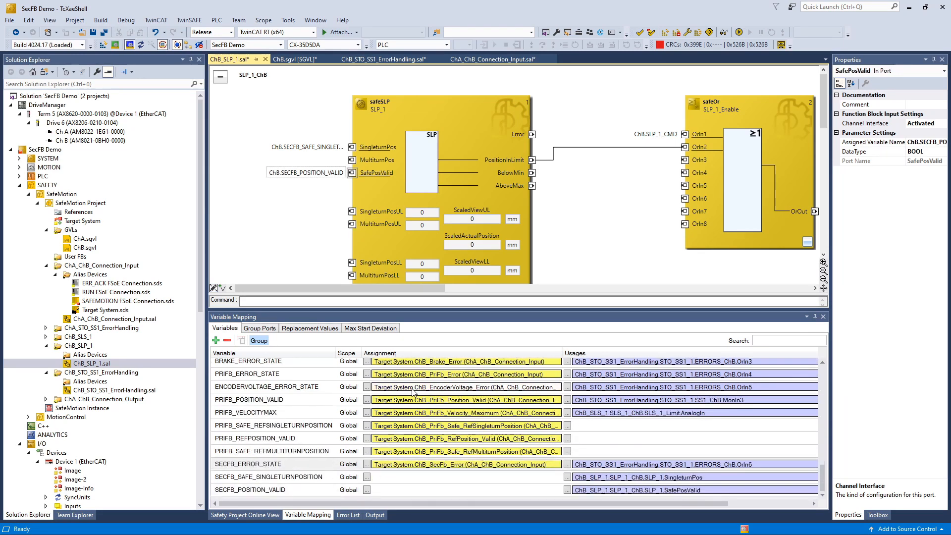
# Step: Delete the three unused PRIFB_SAFE_REF primary-feedback variables
pyautogui.click(336, 427)
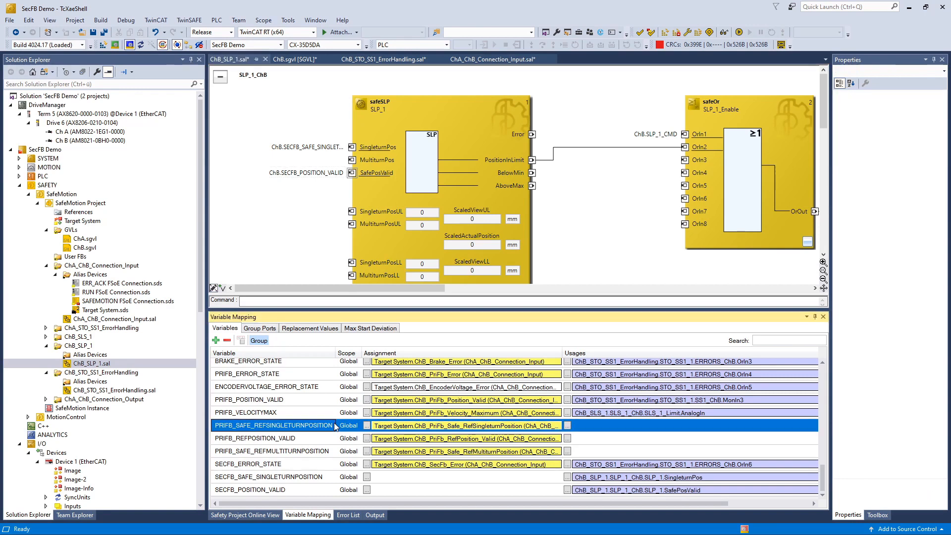
pyautogui.keyDown('shift'); pyautogui.click(329, 464); pyautogui.keyUp('shift')
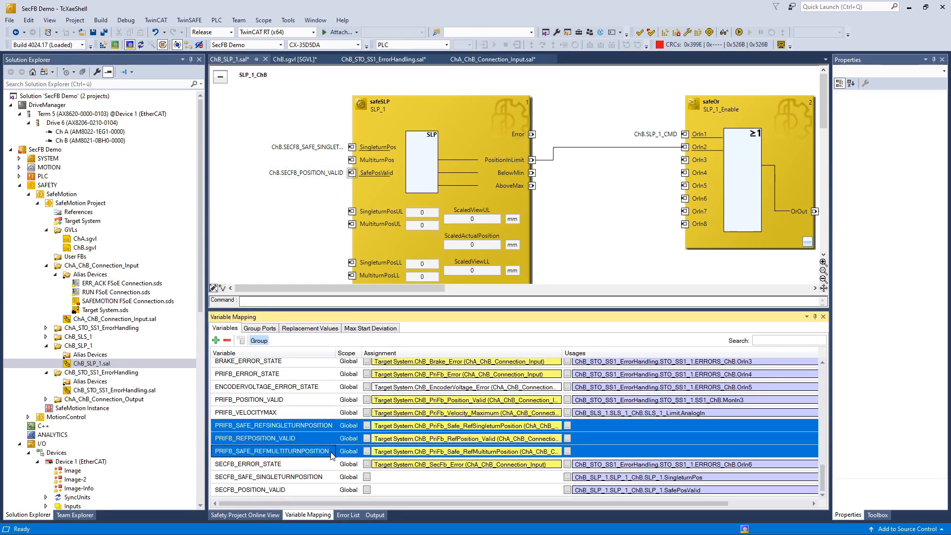
pyautogui.press('Delete')
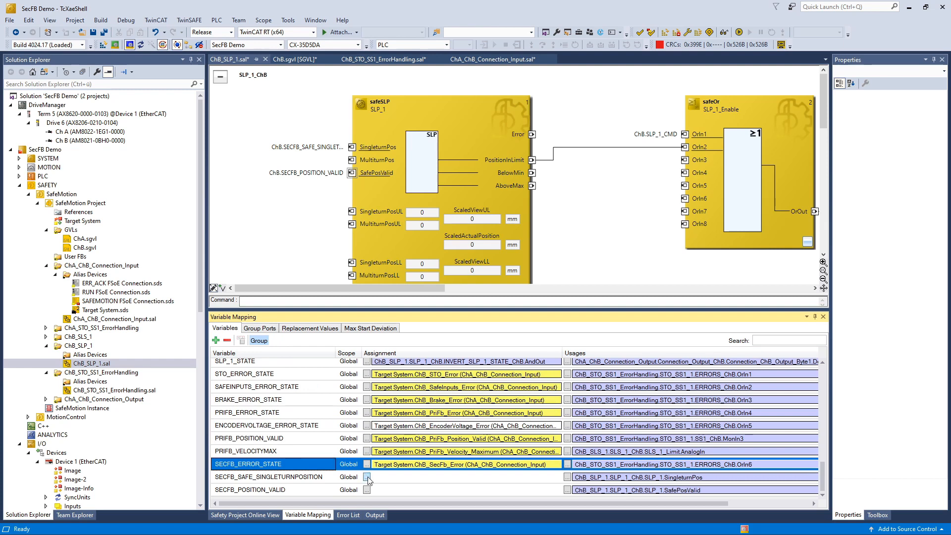
# Step: Map SECFB_SAFE_SINGLETURNPOSITION to ChB_SecFb_Safe_SingleturnPosition
pyautogui.click(366, 477)
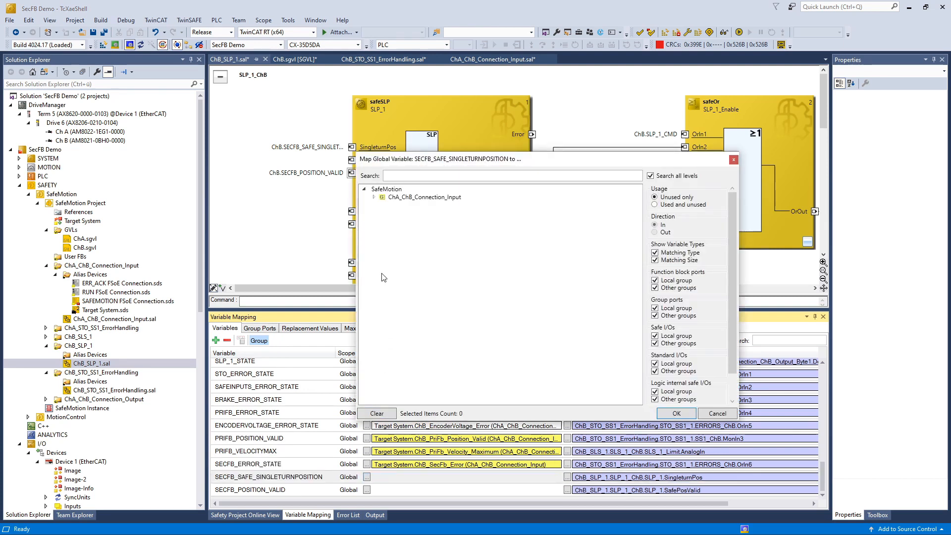
pyautogui.click(374, 197)
pyautogui.click(383, 205)
pyautogui.click(394, 213)
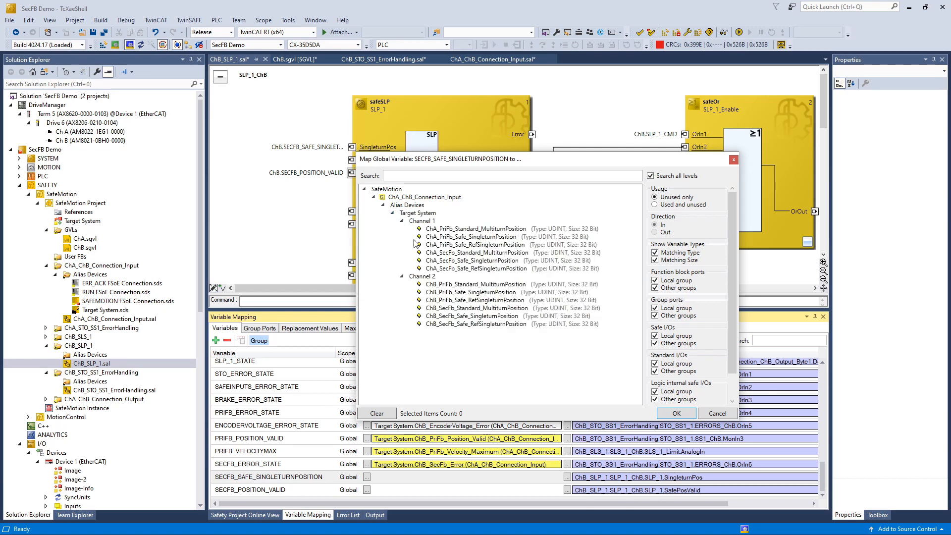
pyautogui.click(446, 316)
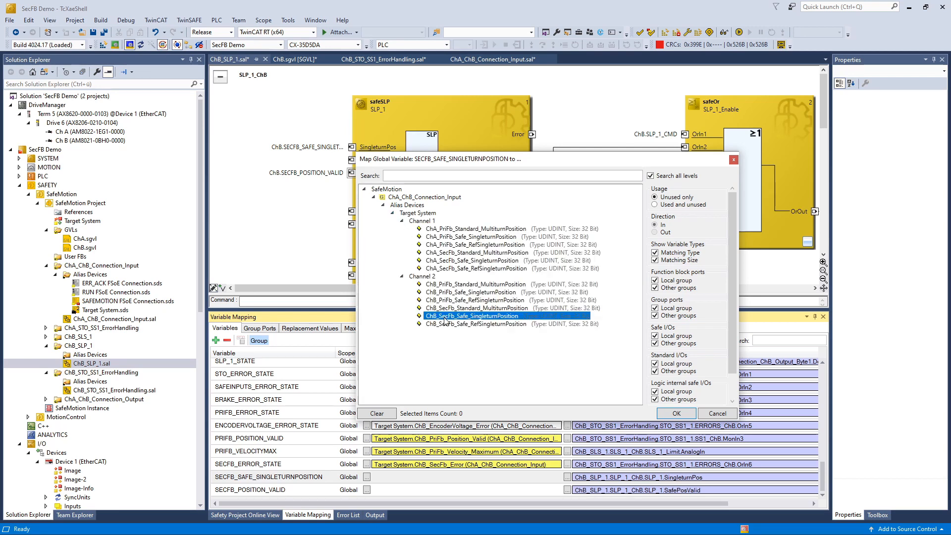
pyautogui.click(671, 414)
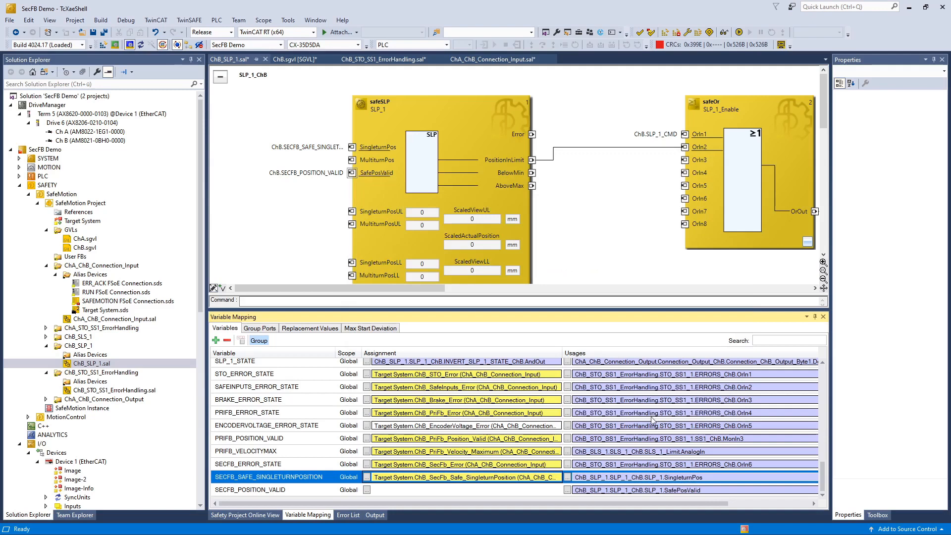
# Step: Map SECFB_POSITION_VALID to ChB_SecFb_Position_Valid and select the SLP_1 block
pyautogui.click(366, 490)
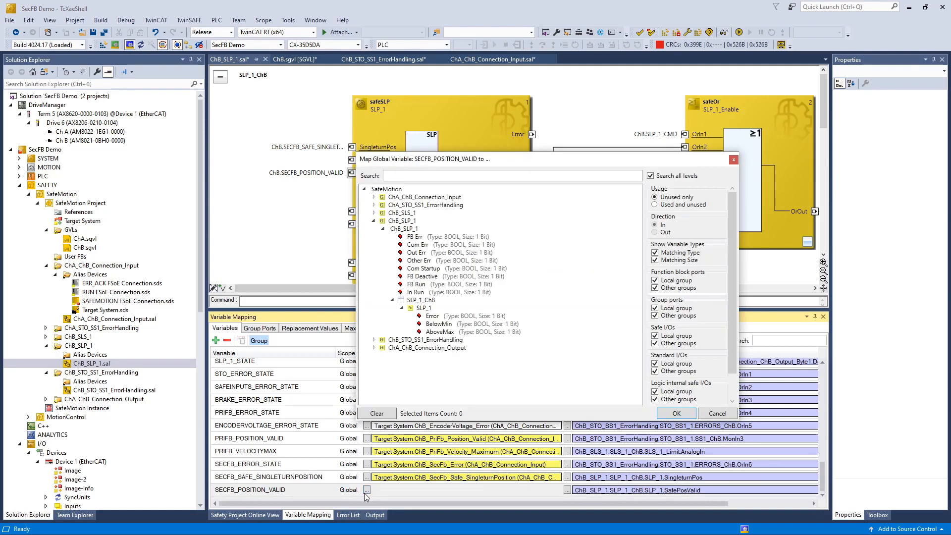
pyautogui.click(374, 197)
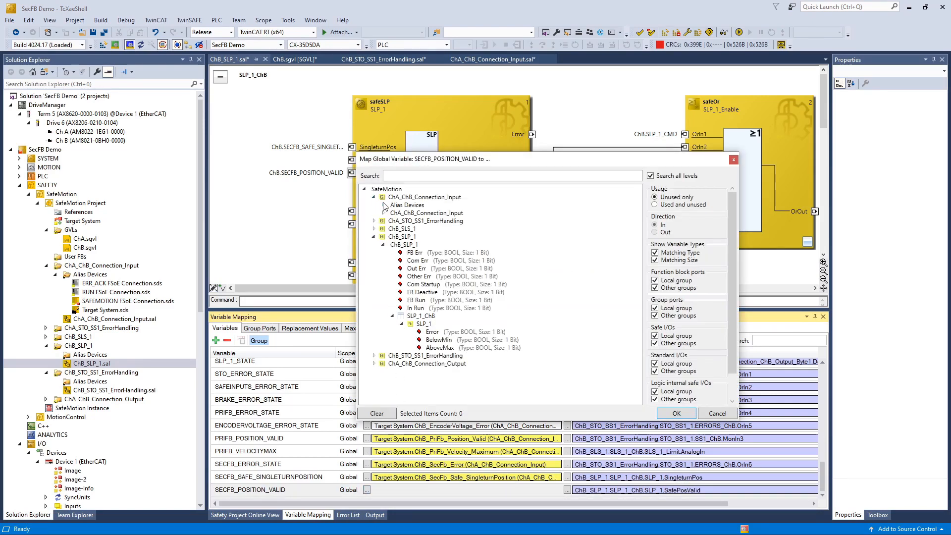
pyautogui.click(384, 205)
pyautogui.click(394, 213)
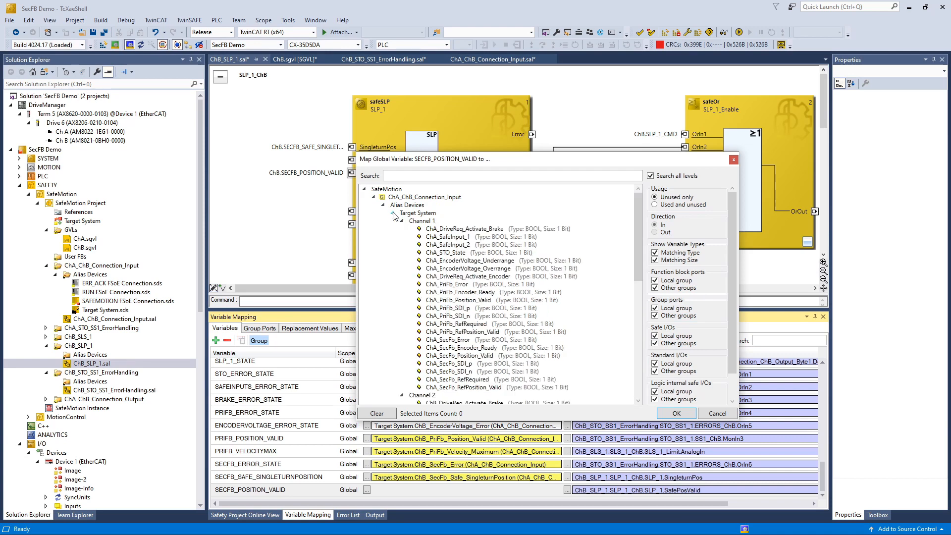
pyautogui.scroll(-2, 411, 272)
pyautogui.scroll(-5, 411, 272)
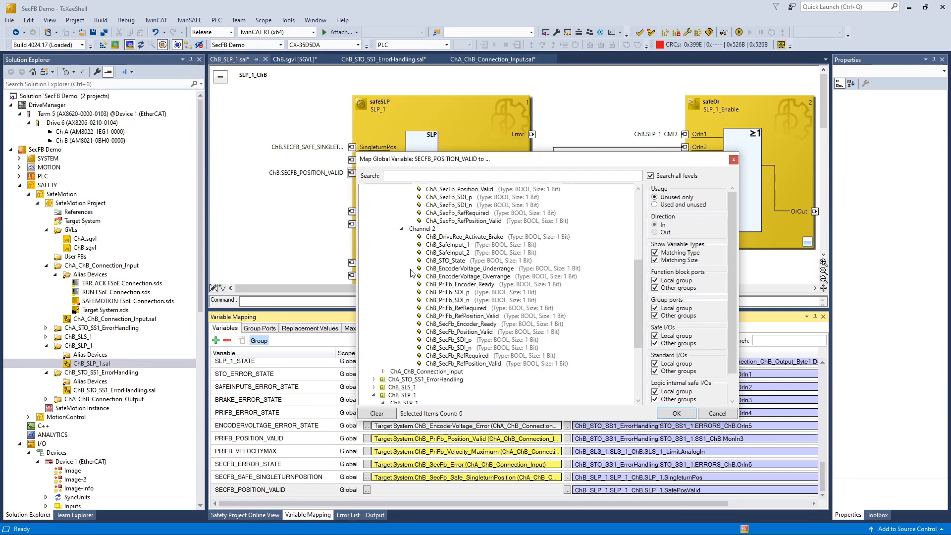
pyautogui.click(448, 331)
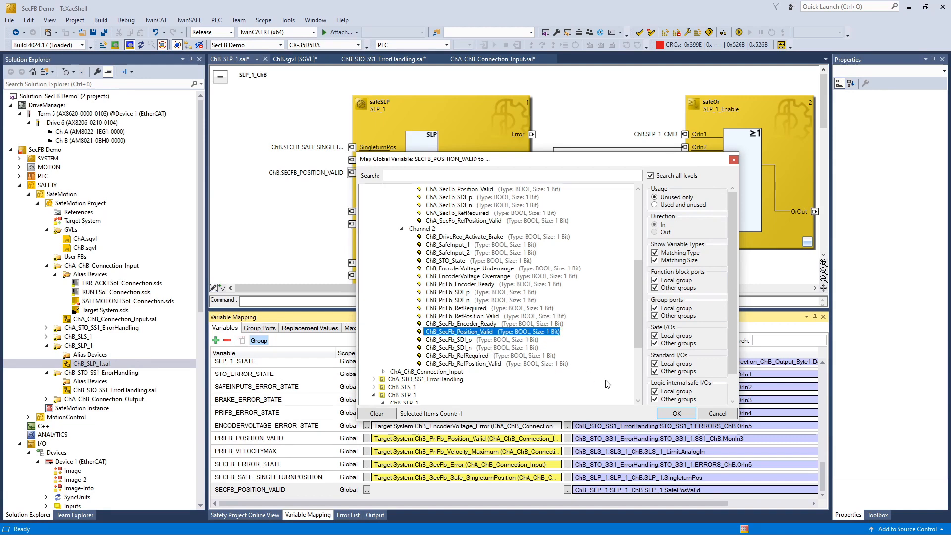
pyautogui.click(673, 413)
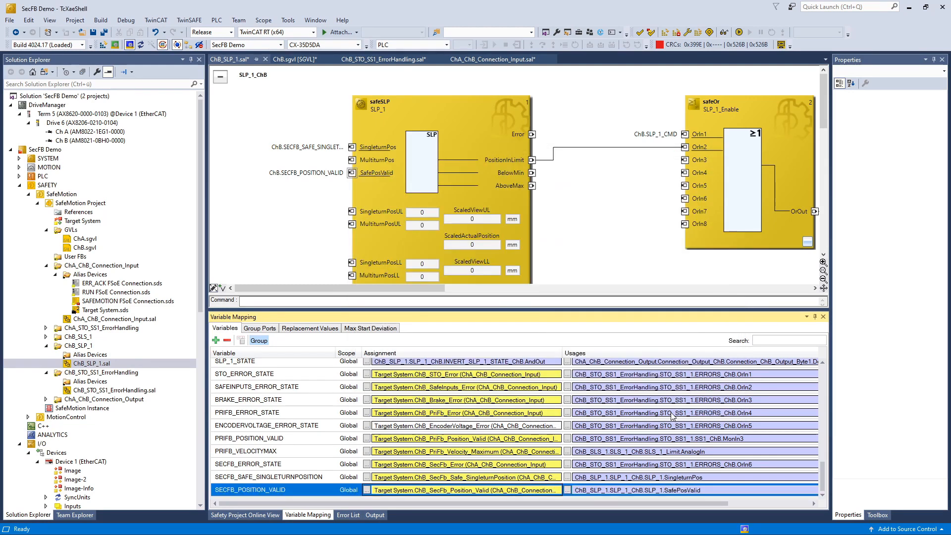
pyautogui.click(466, 191)
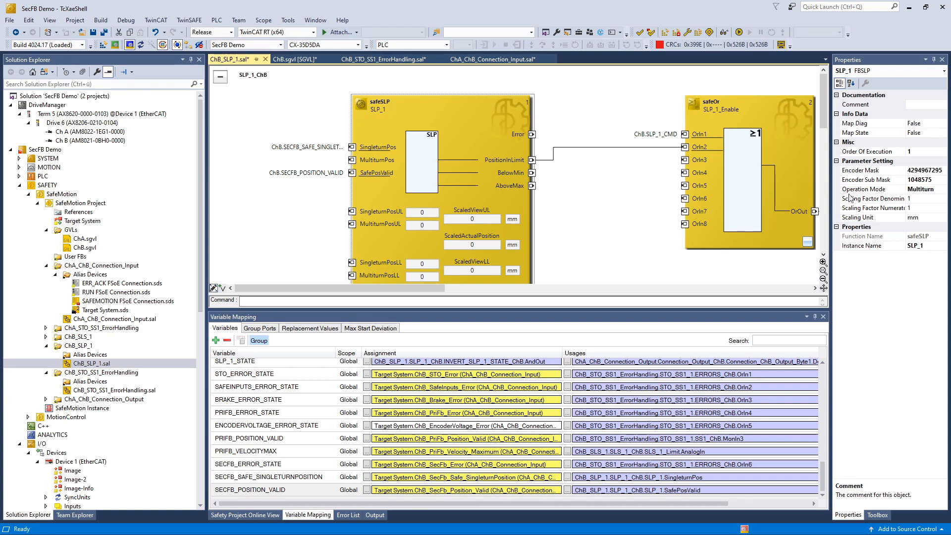
pyautogui.click(917, 190)
pyautogui.doubleClick(917, 190)
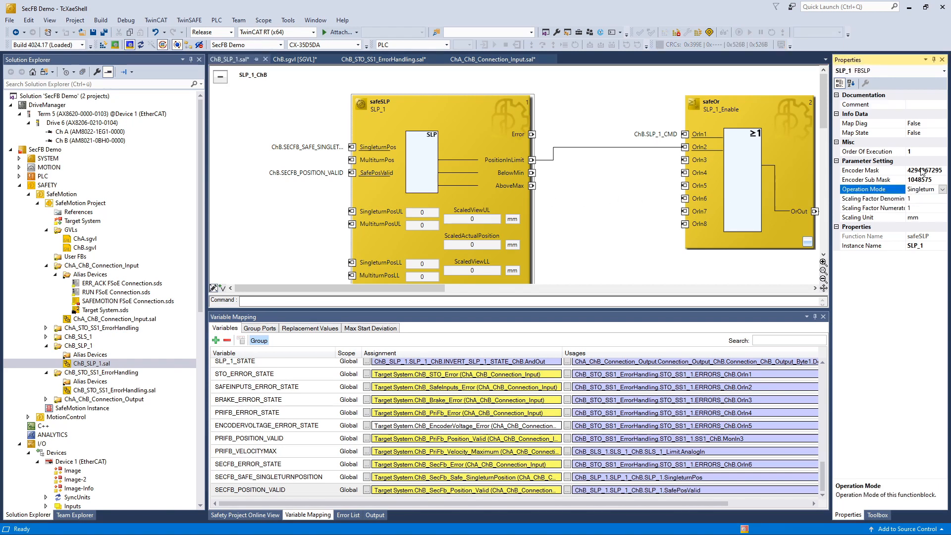
pyautogui.click(921, 170)
pyautogui.hotkey('ctrl', 'c')
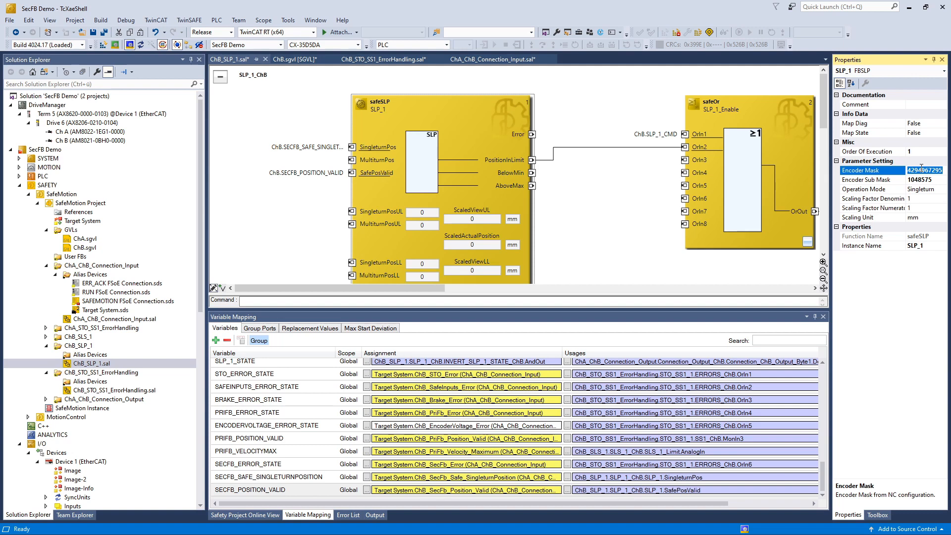
pyautogui.click(921, 179)
pyautogui.hotkey('ctrl', 'v')
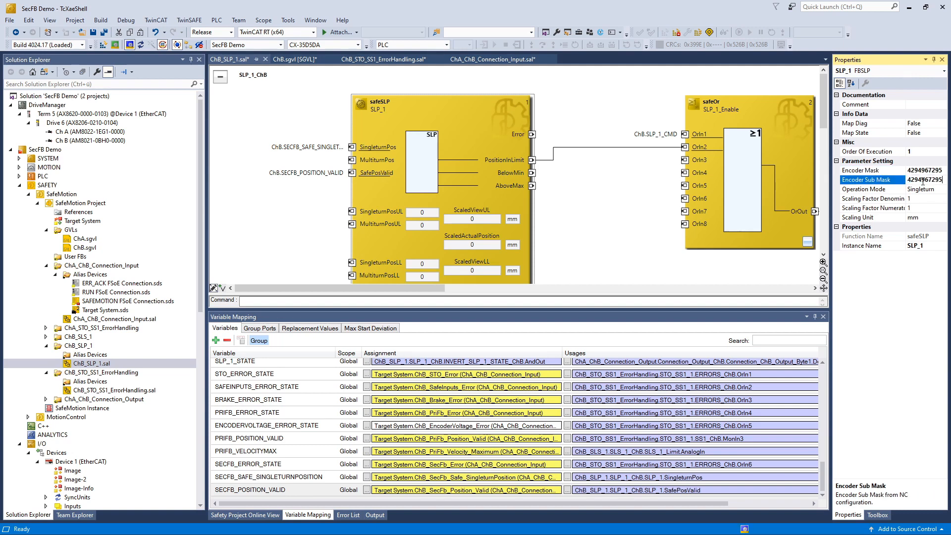
pyautogui.click(920, 198)
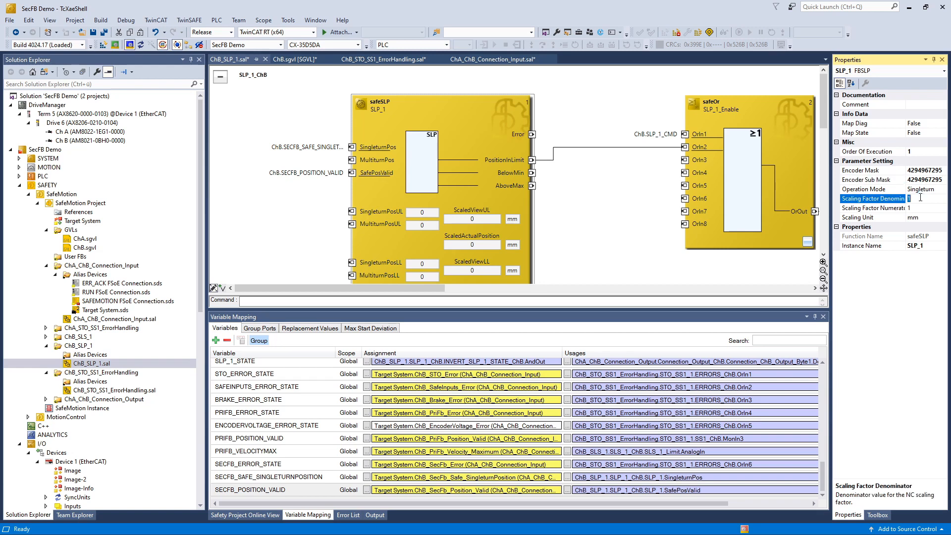
pyautogui.write('1000000')
pyautogui.click(920, 207)
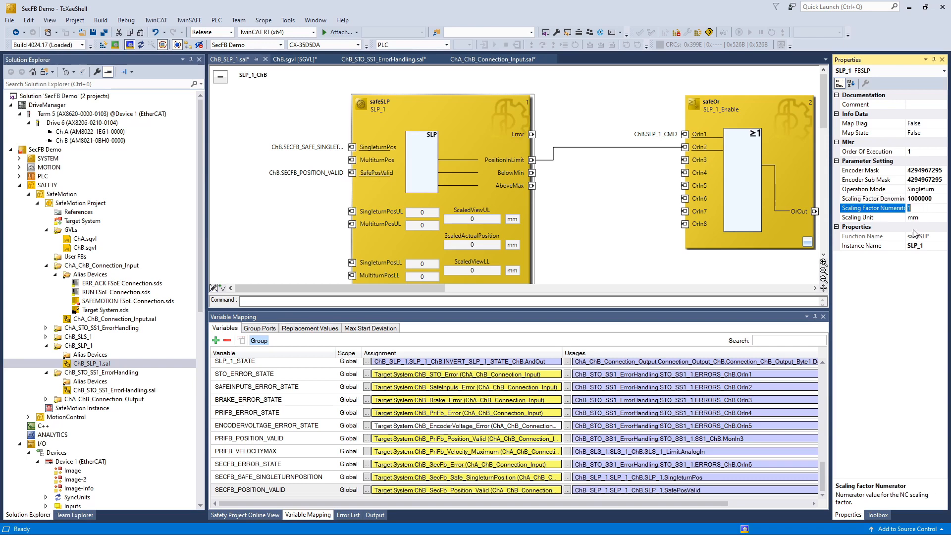
pyautogui.write('16')
pyautogui.click(401, 242)
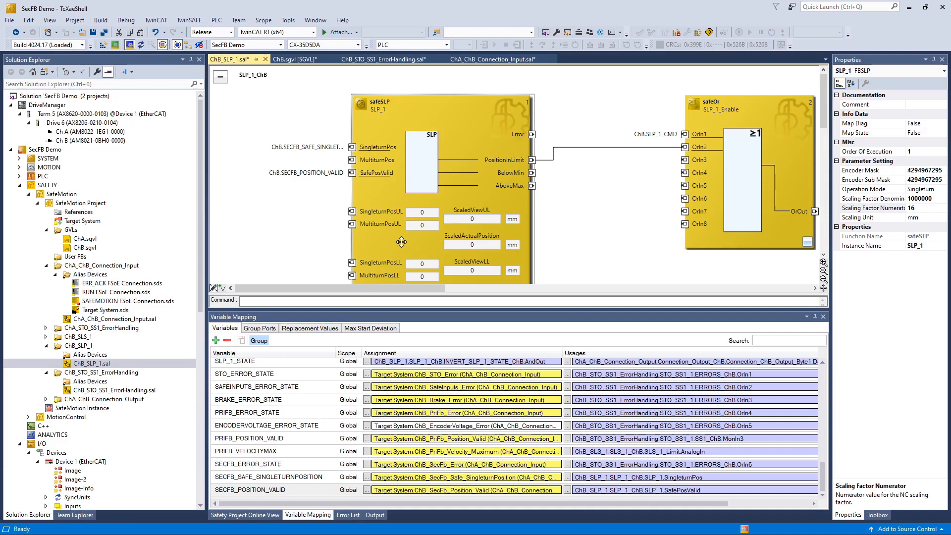
pyautogui.scroll(-2, 401, 242)
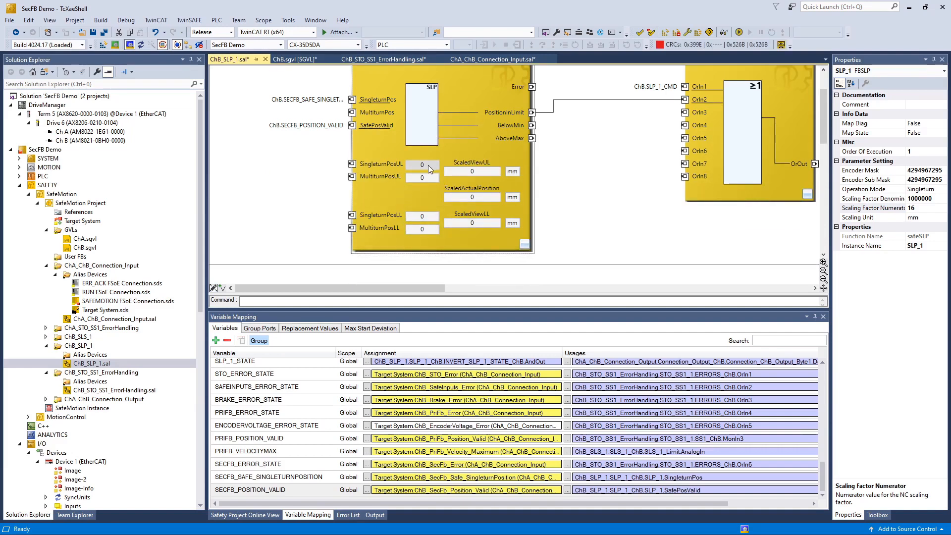
pyautogui.click(427, 165)
pyautogui.click(425, 165)
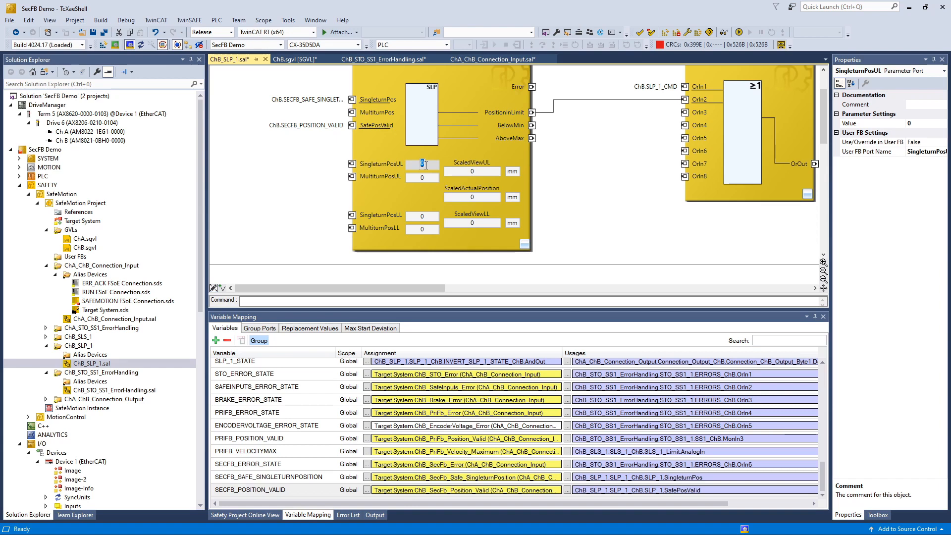
pyautogui.write('4294967295')
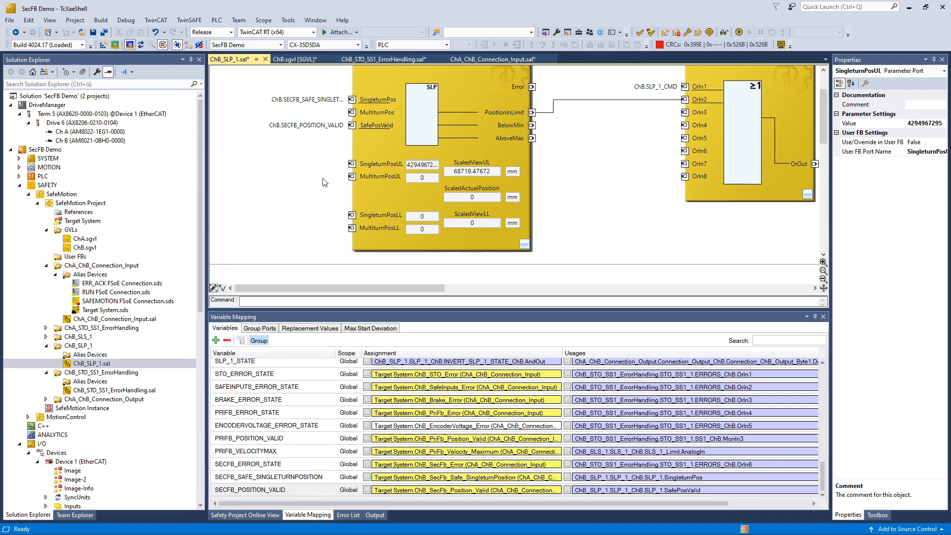
pyautogui.click(323, 183)
pyautogui.click(103, 32)
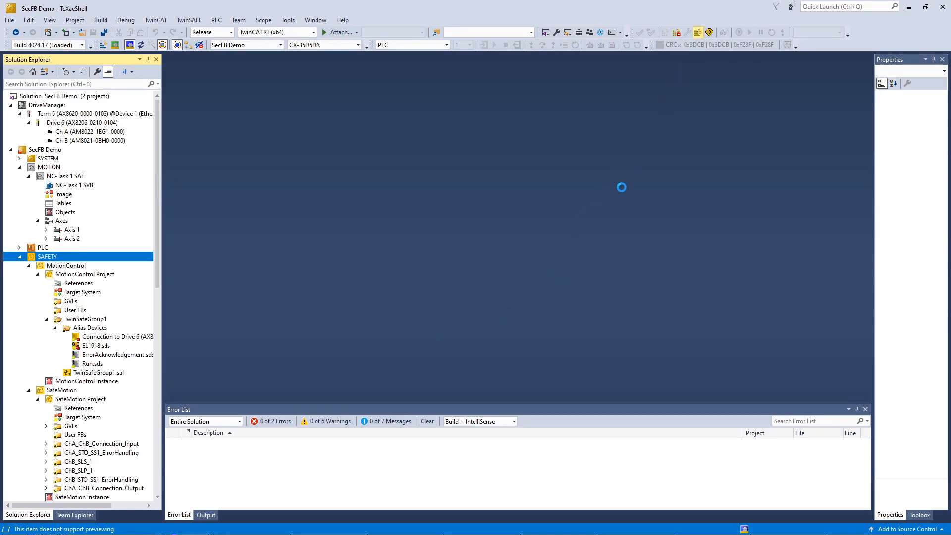
# Step: Mark the MotionControl and SafeMotion serial numbers verified and enter the administrator login credentials
pyautogui.click(646, 355)
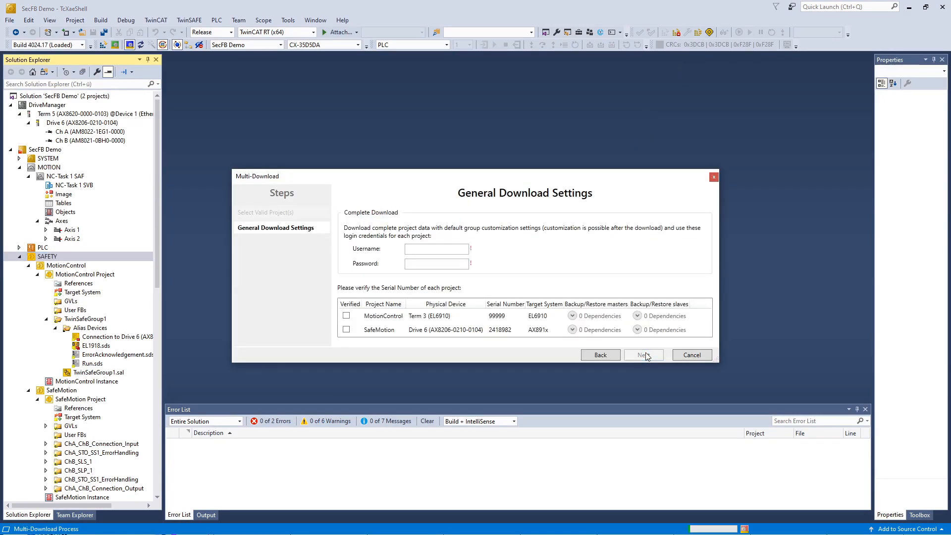
pyautogui.click(346, 316)
pyautogui.click(346, 329)
pyautogui.click(428, 249)
pyautogui.write('Administrator')
pyautogui.press('Tab')
pyautogui.write('TwinSAFE')
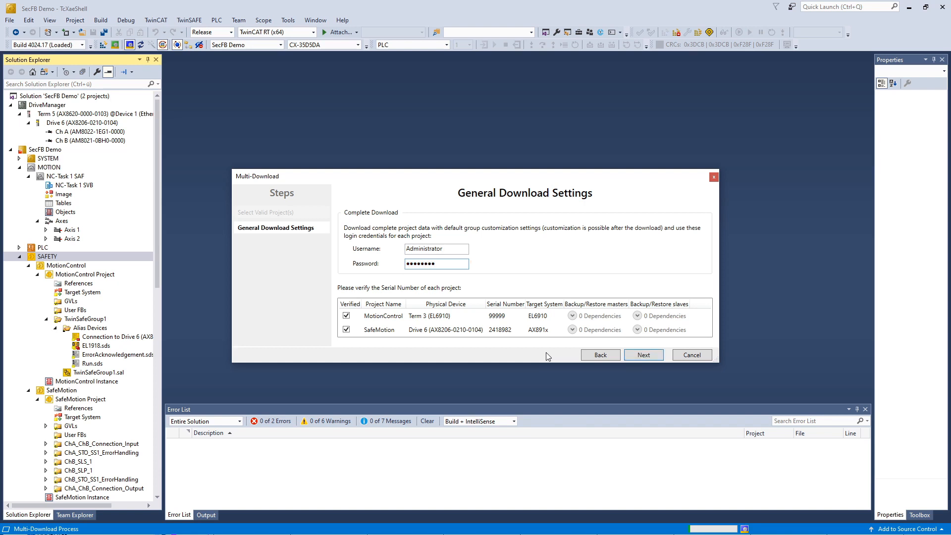
pyautogui.click(654, 357)
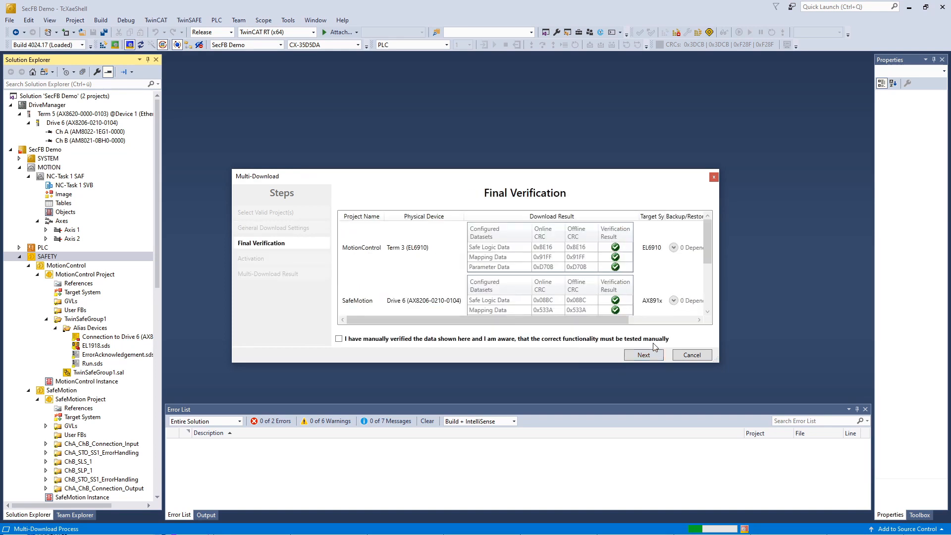
# Step: Confirm manual verification, enter the password to finish the download, and activate the configuration
pyautogui.click(493, 342)
pyautogui.click(644, 355)
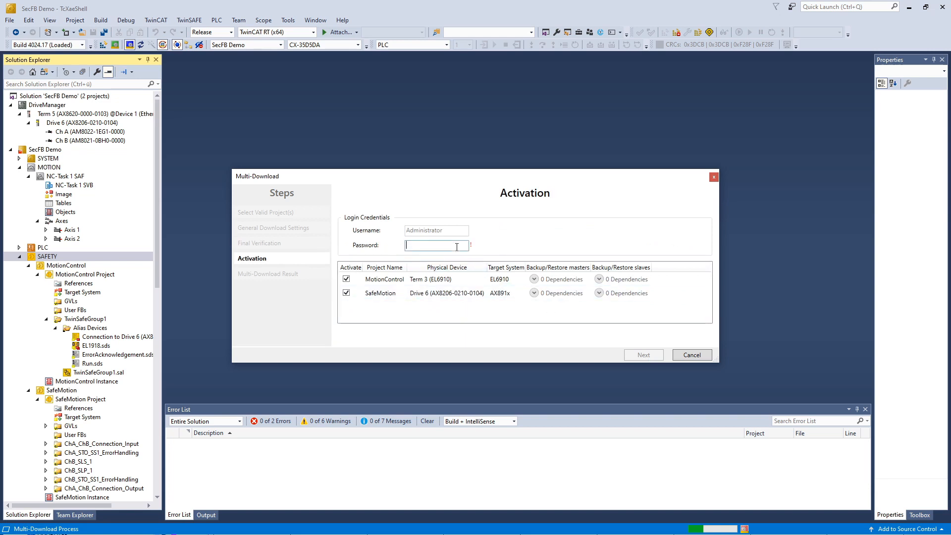
pyautogui.write('TwinSAFE')
pyautogui.click(642, 355)
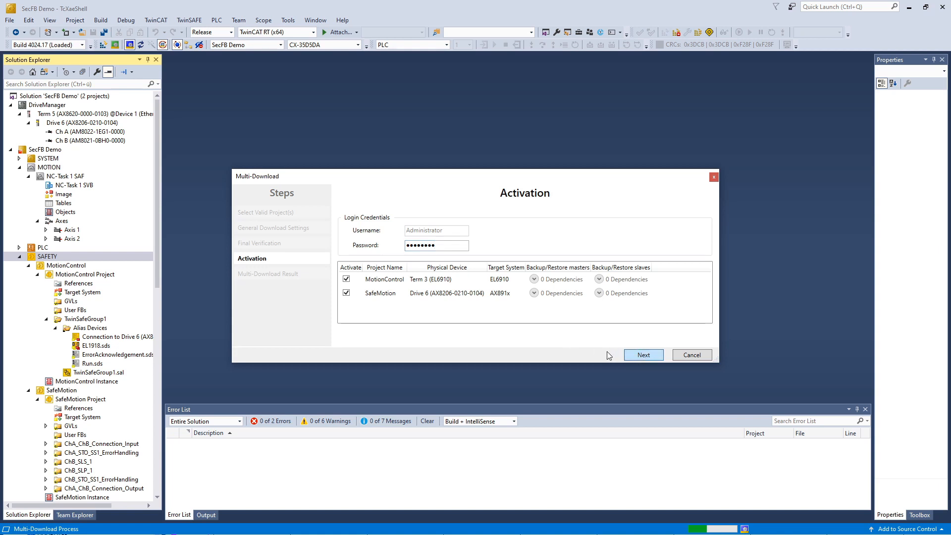
pyautogui.click(636, 356)
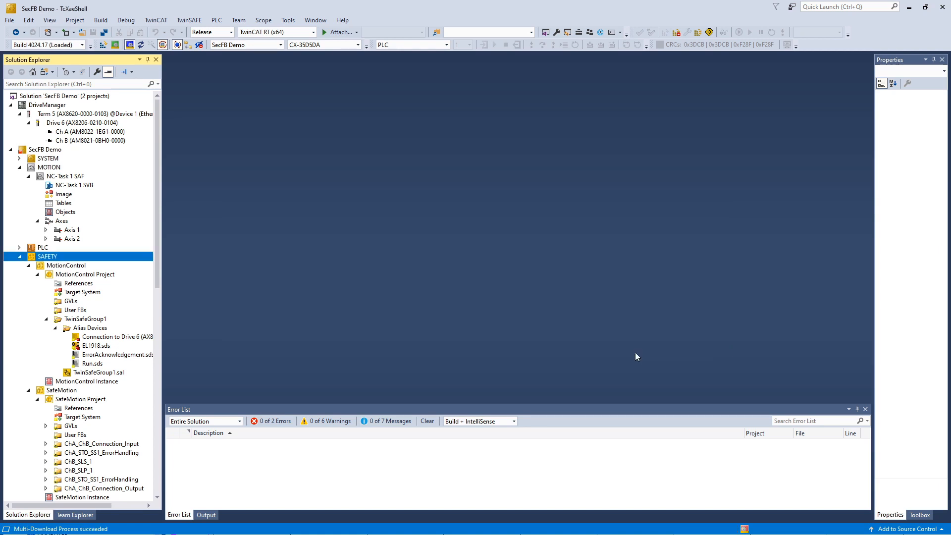
pyautogui.click(104, 45)
pyautogui.click(474, 293)
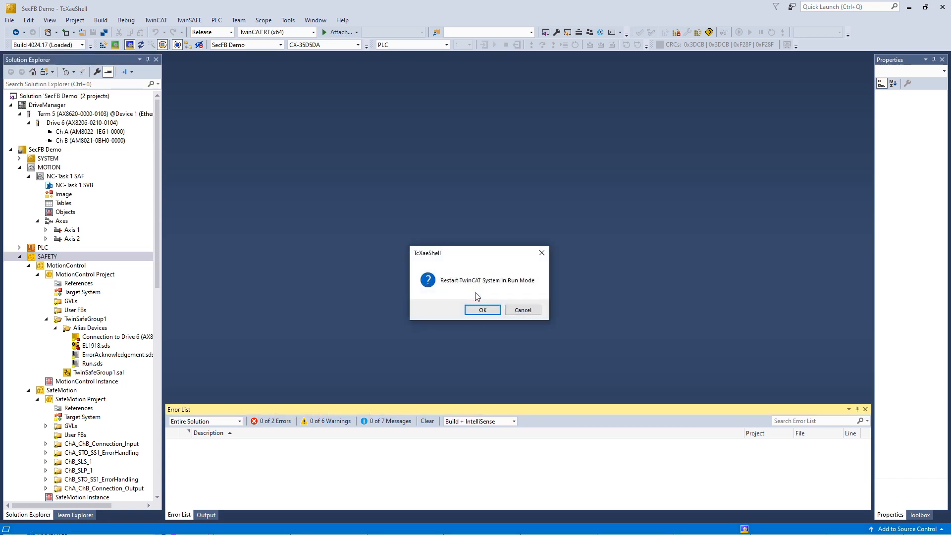
# Step: Restart in Run mode, view ChB_SLP_1.sal online with live port values, and open Ch B
pyautogui.click(478, 310)
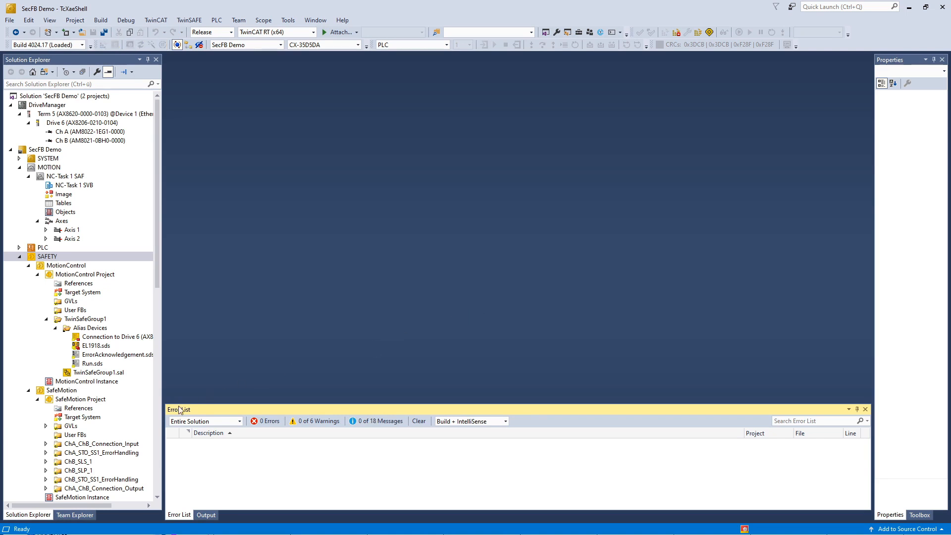
pyautogui.click(46, 470)
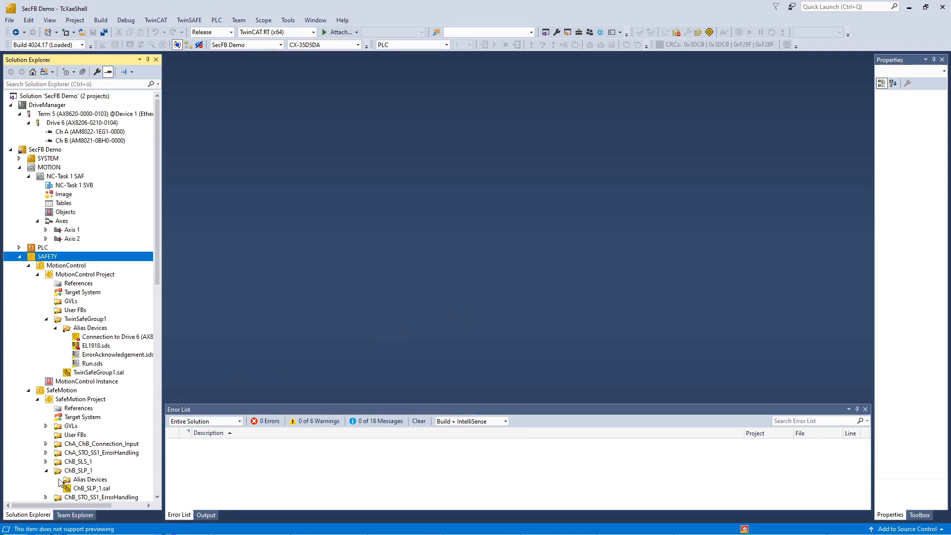
pyautogui.doubleClick(95, 489)
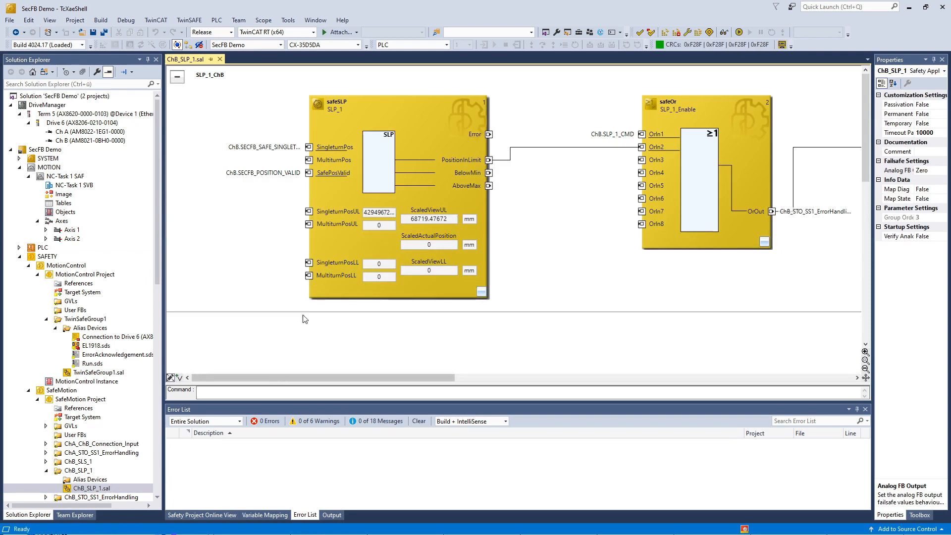
pyautogui.click(724, 34)
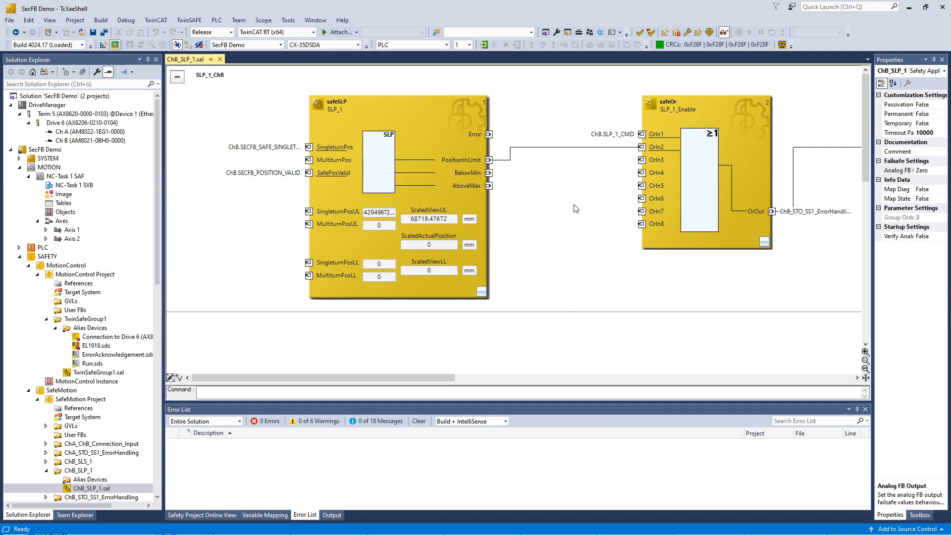
pyautogui.rightClick(277, 180)
pyautogui.click(326, 261)
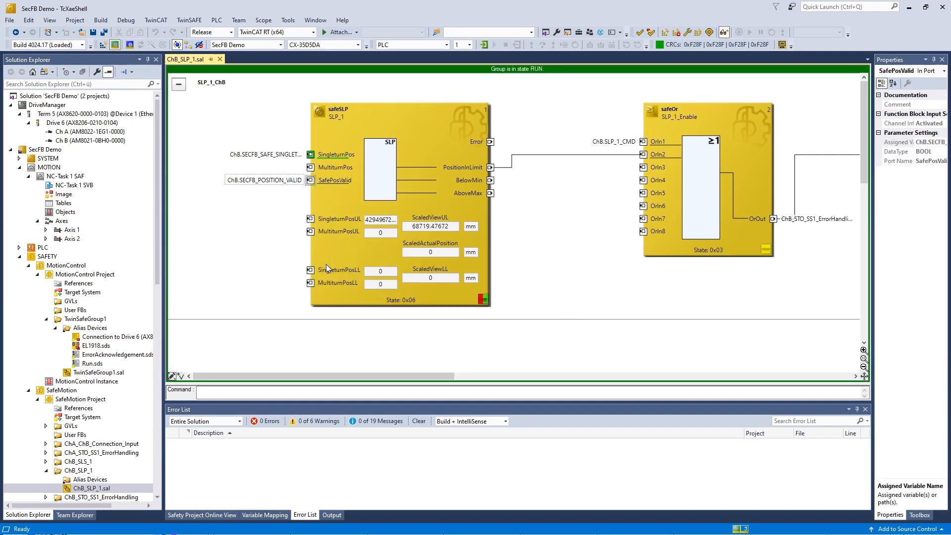
pyautogui.doubleClick(104, 140)
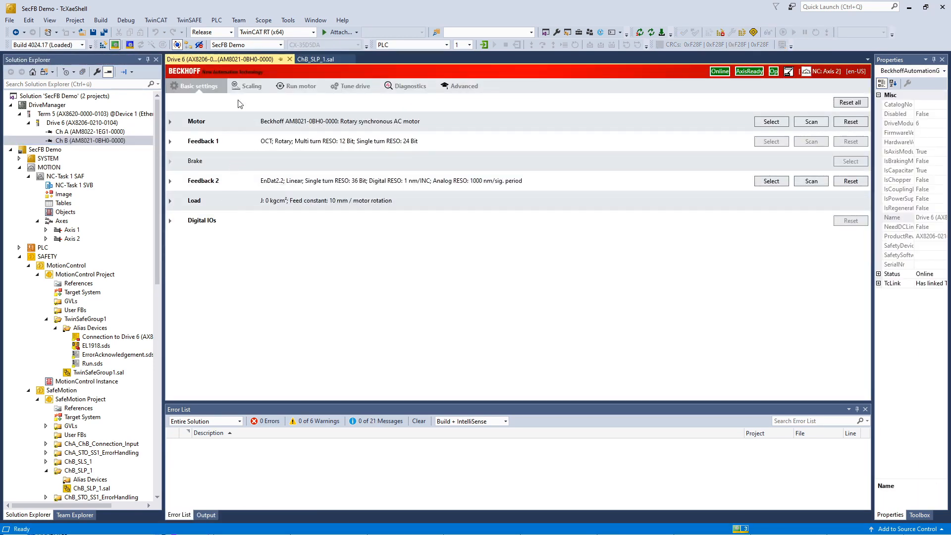
# Step: Dock the Drive 6 editor beside the SLP diagram and open Run motor past the caution
pyautogui.middleClick(245, 57)
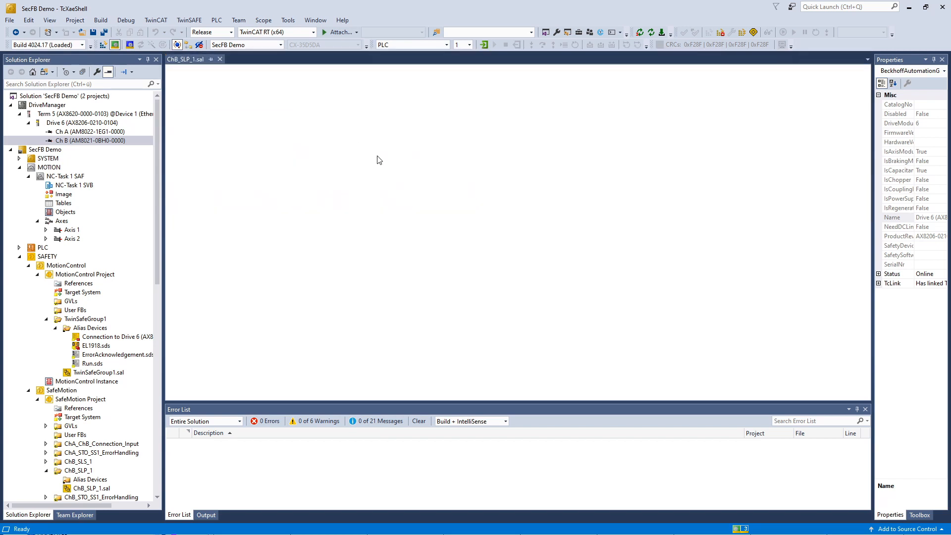
pyautogui.moveTo(503, 243); pyautogui.dragTo(536, 229)
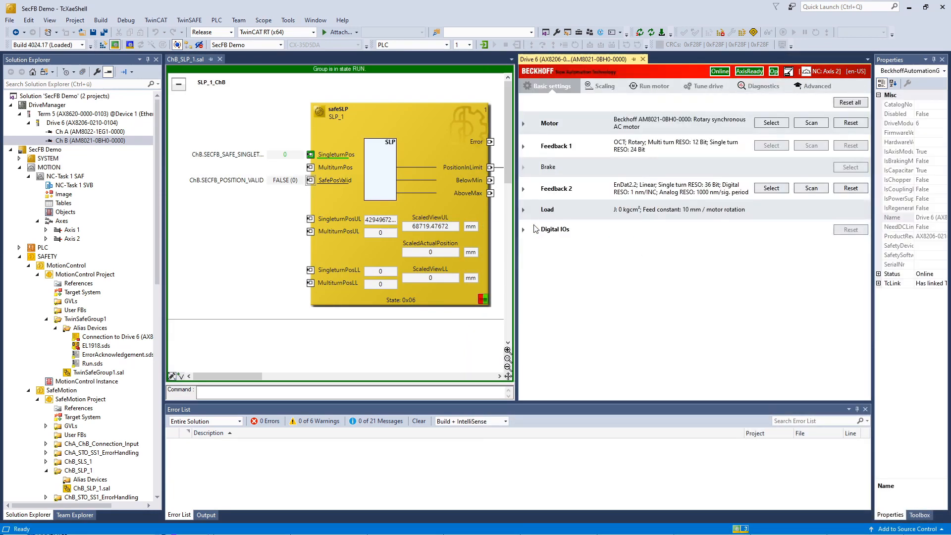
pyautogui.click(642, 88)
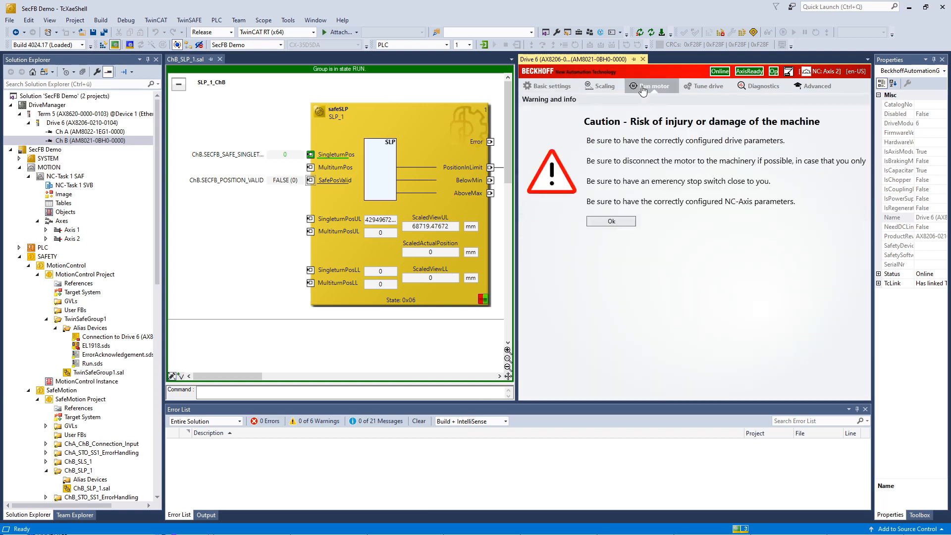
pyautogui.click(612, 224)
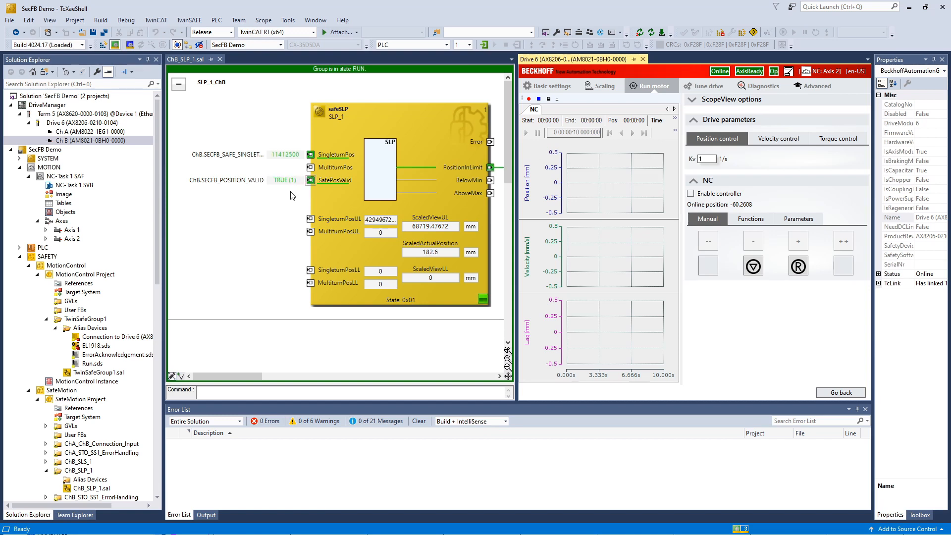
# Step: Enable the Ch B axis, jog it negative then positive, disable it, and close Drive 6
pyautogui.click(705, 194)
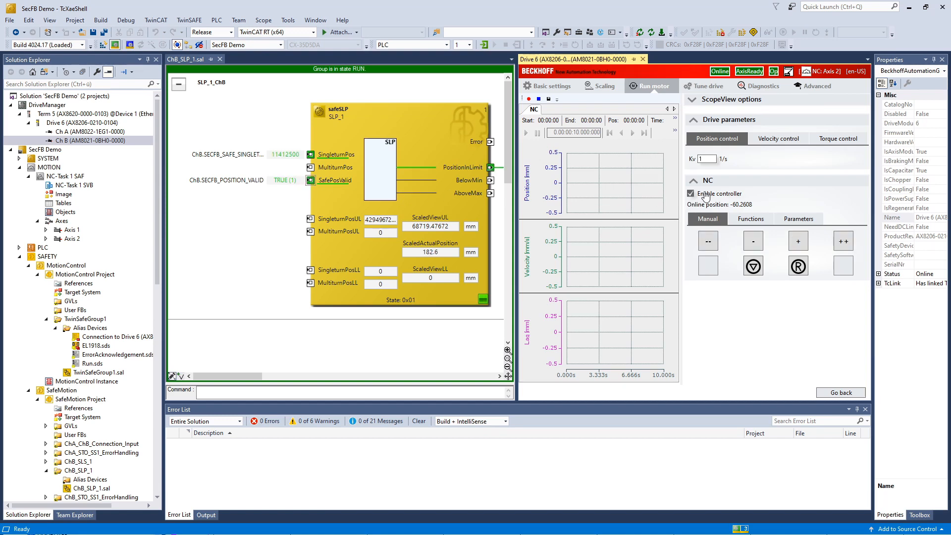
pyautogui.click(714, 242)
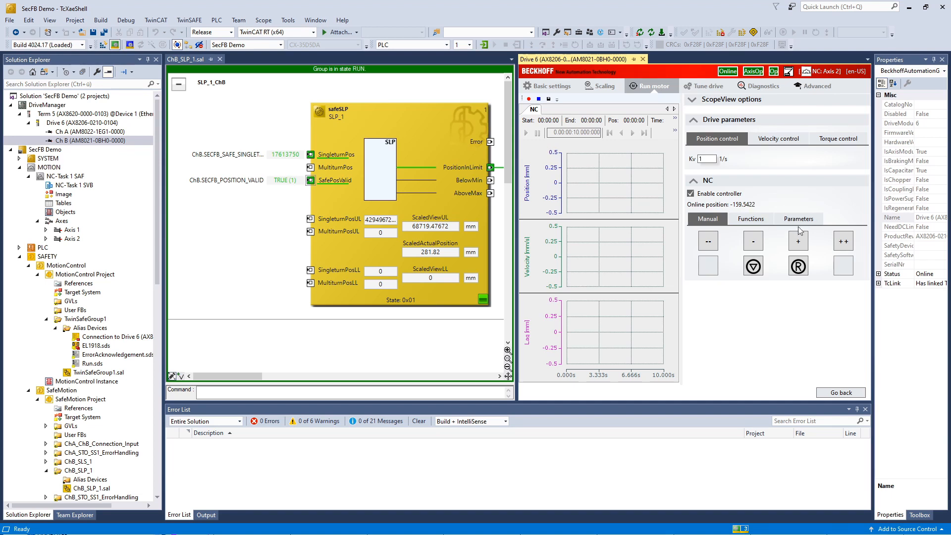
pyautogui.click(852, 243)
pyautogui.click(691, 194)
pyautogui.click(643, 59)
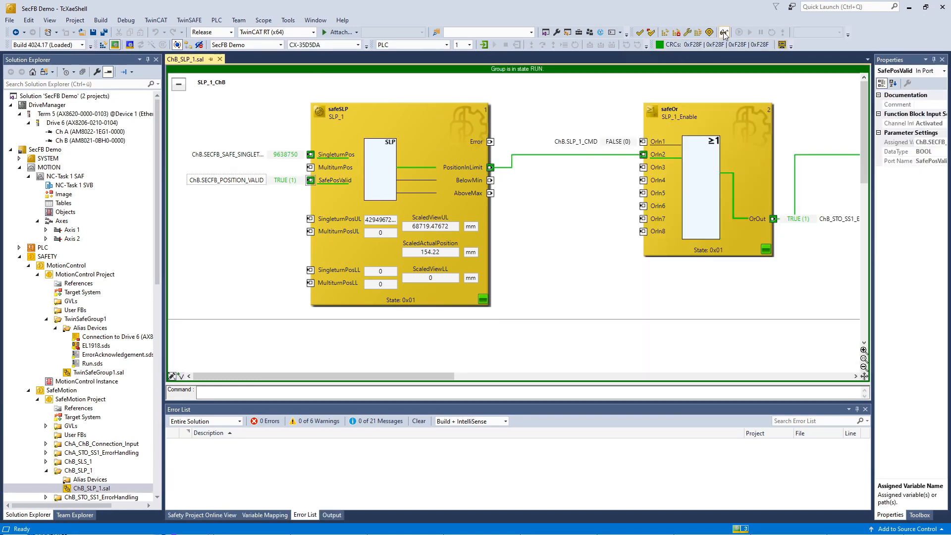
# Step: Go offline, set SingleturnPosUL to 17618750 and SingleturnPosLL to 9638750, and save
pyautogui.click(723, 33)
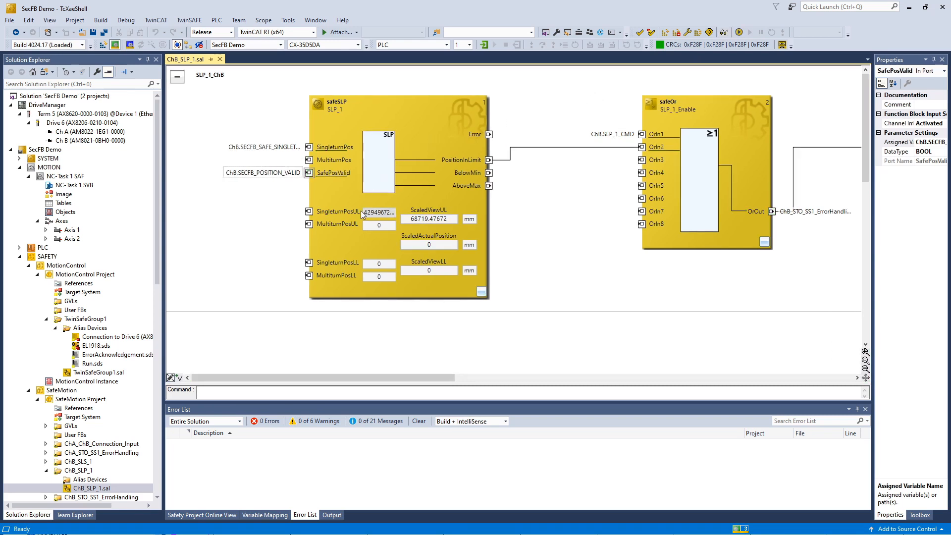
pyautogui.doubleClick(381, 216)
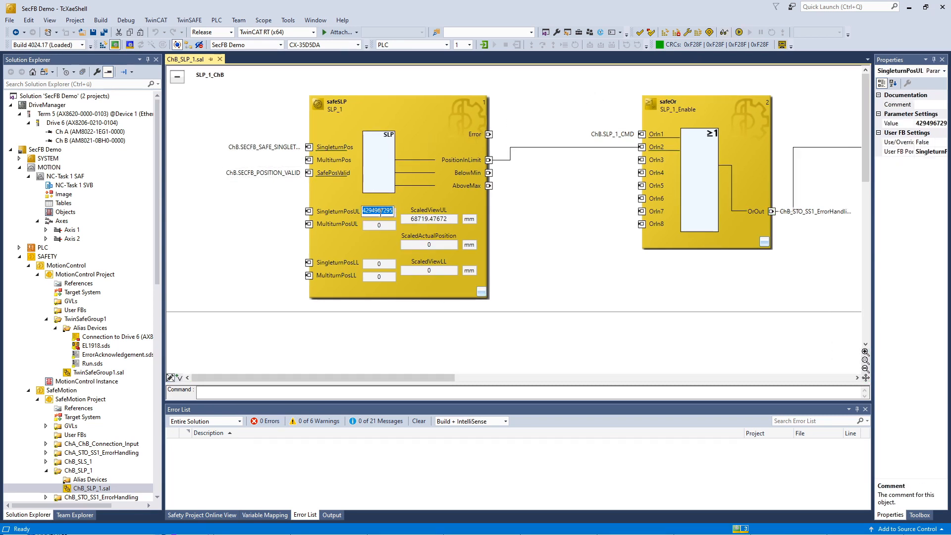
pyautogui.write('17618750')
pyautogui.click(379, 263)
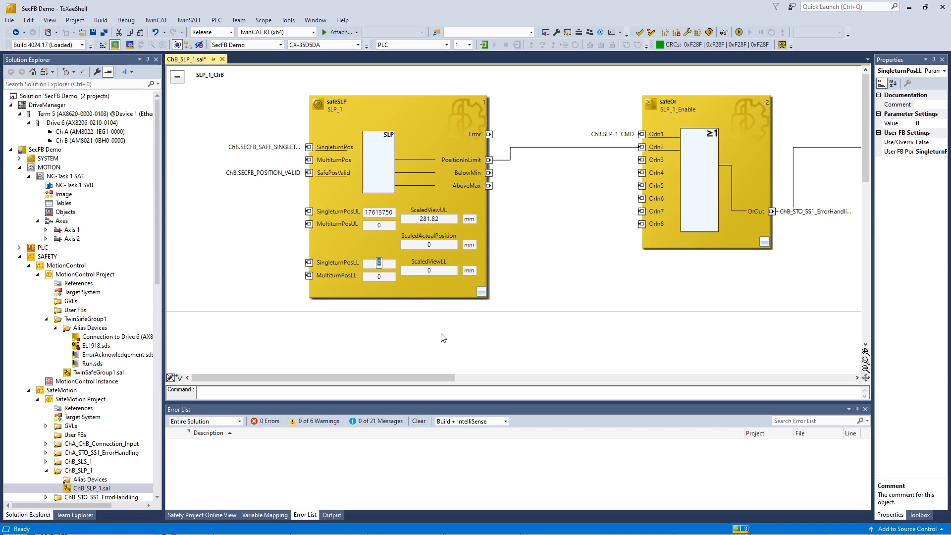
pyautogui.write('9638750')
pyautogui.click(538, 291)
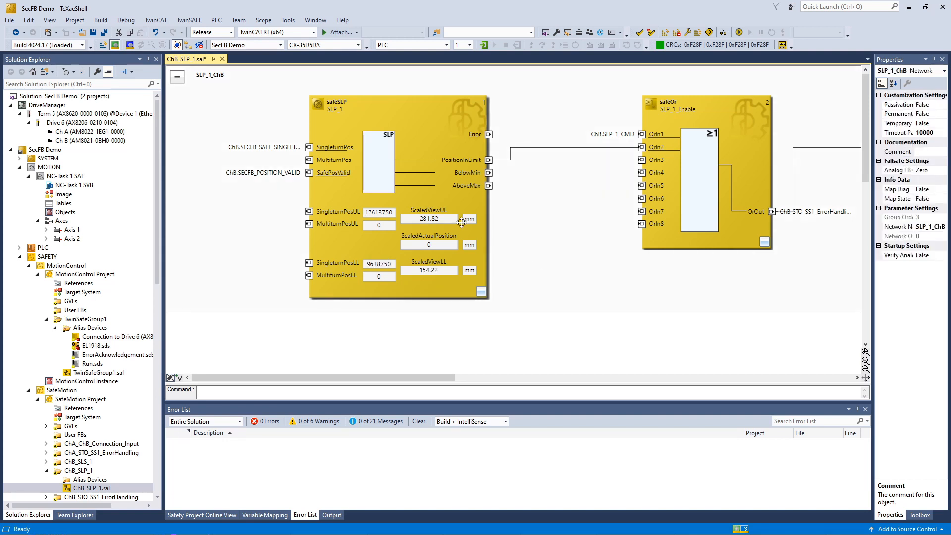
pyautogui.click(92, 32)
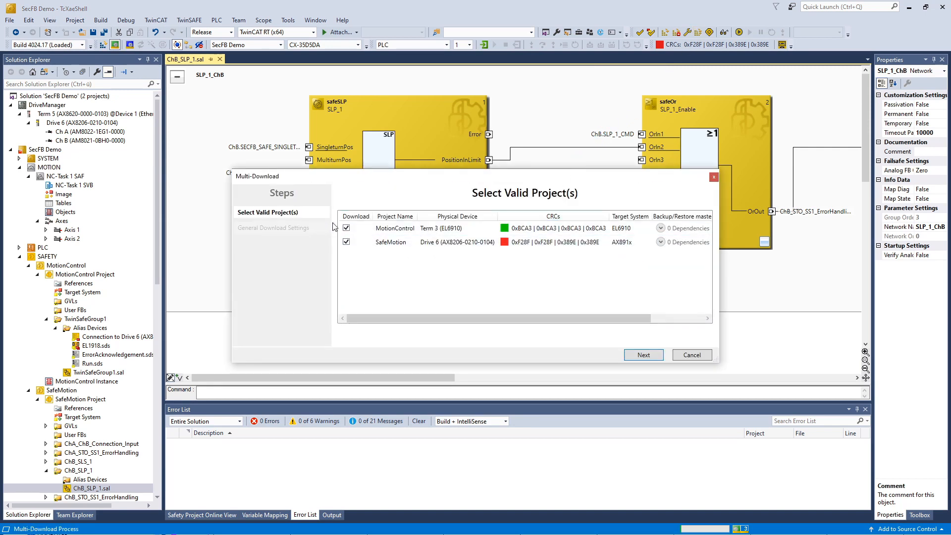
# Step: Exclude MotionControl, mark the SafeMotion serial number verified, and enter the login credentials
pyautogui.click(346, 228)
pyautogui.click(644, 355)
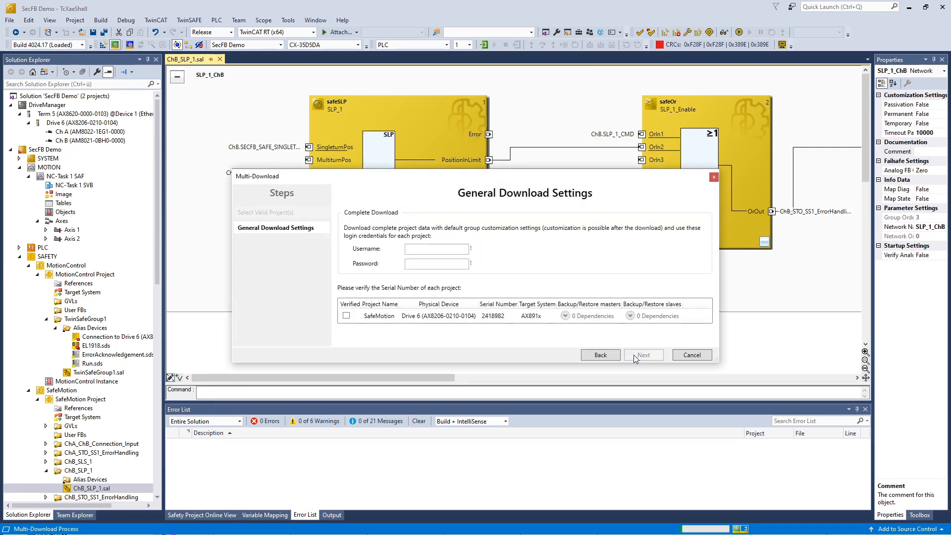
pyautogui.click(345, 315)
pyautogui.click(432, 249)
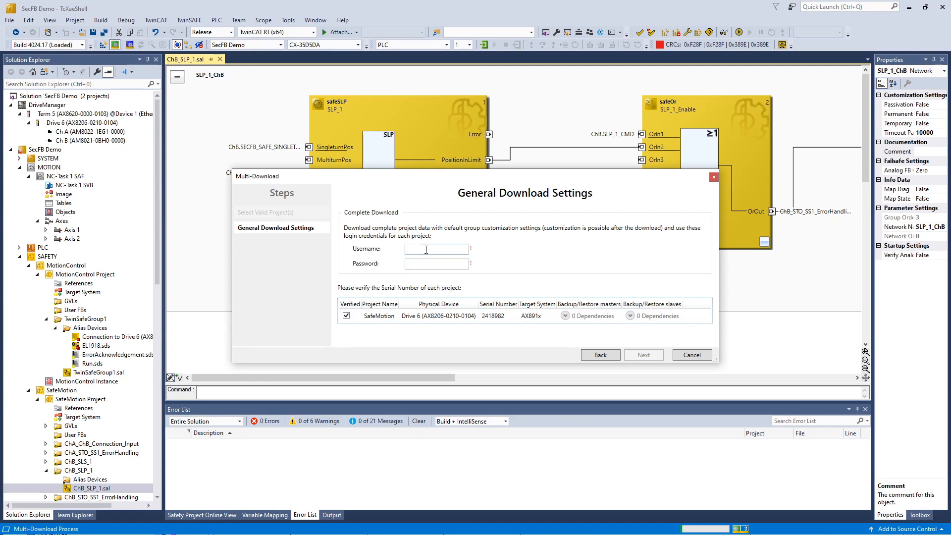
pyautogui.write('Administrator')
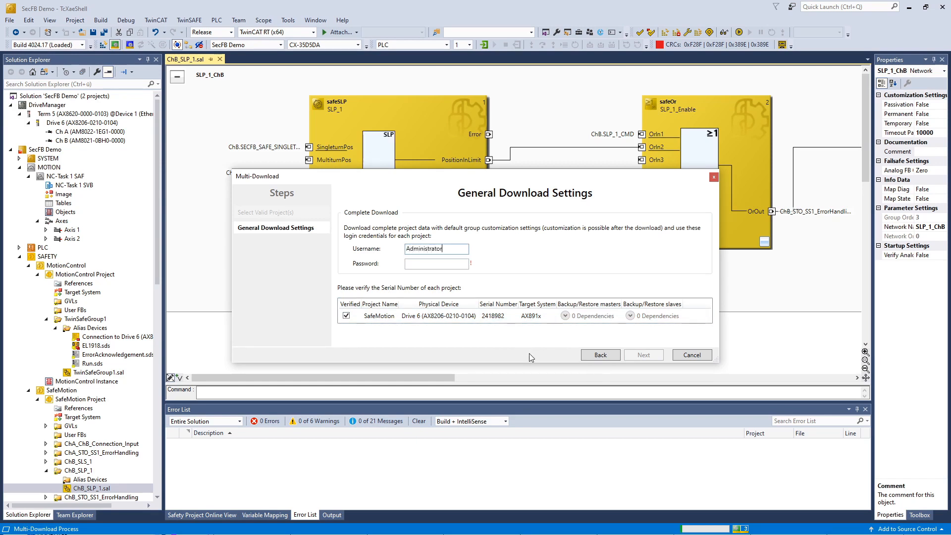
pyautogui.press('Tab')
pyautogui.write('********')
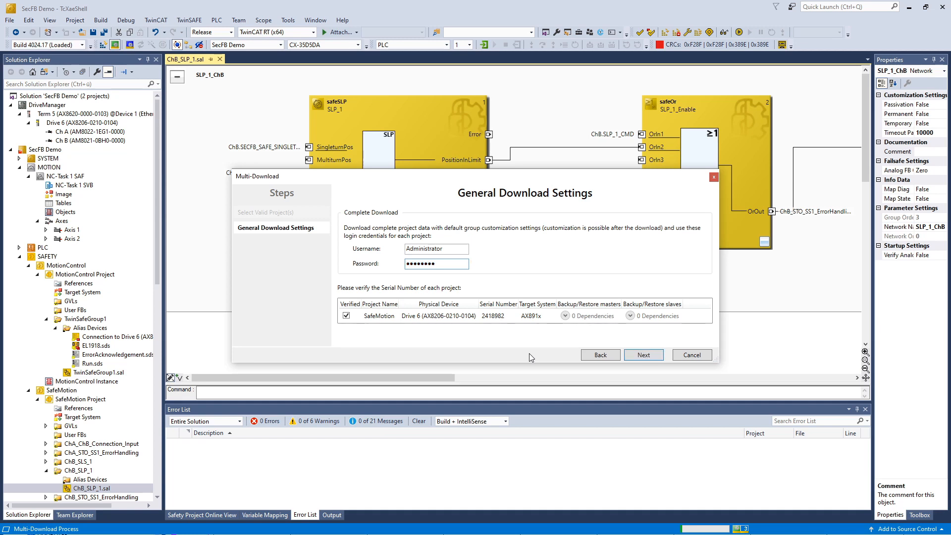
pyautogui.click(642, 355)
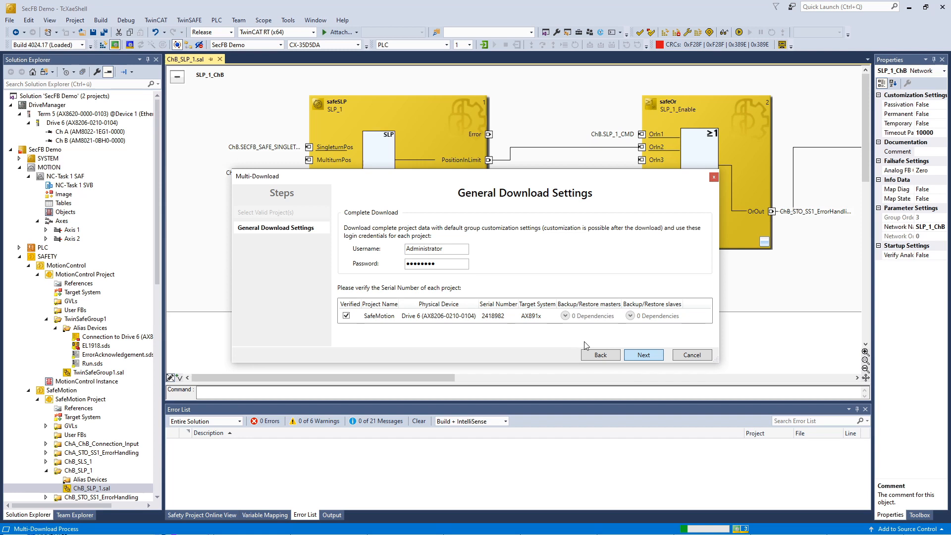
# Step: Confirm manual verification, enter the password, and activate the SafeMotion project
pyautogui.click(562, 339)
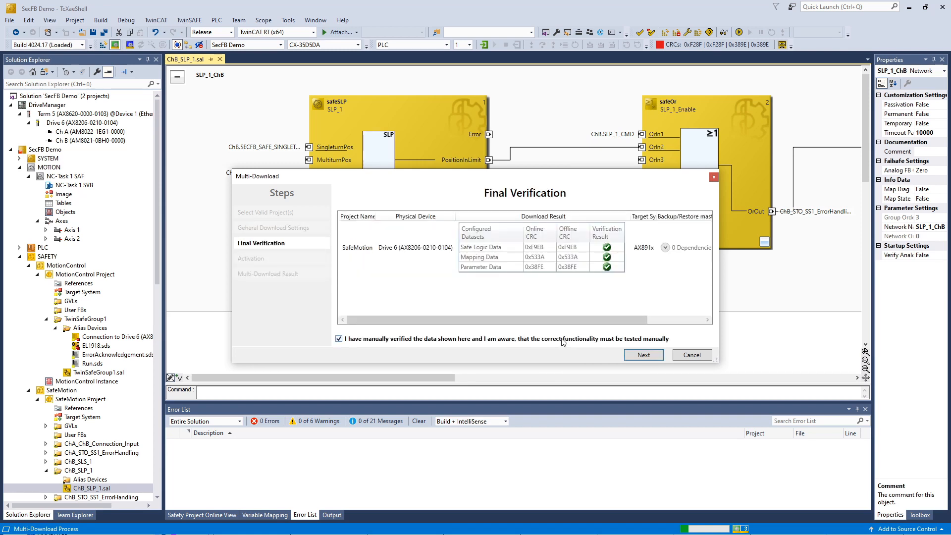
pyautogui.click(622, 354)
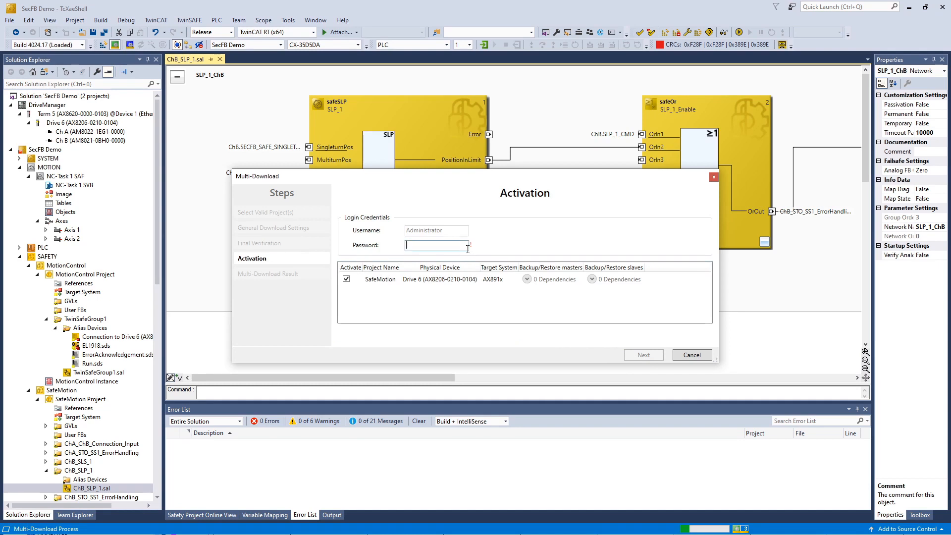
pyautogui.write('TwinSAFE')
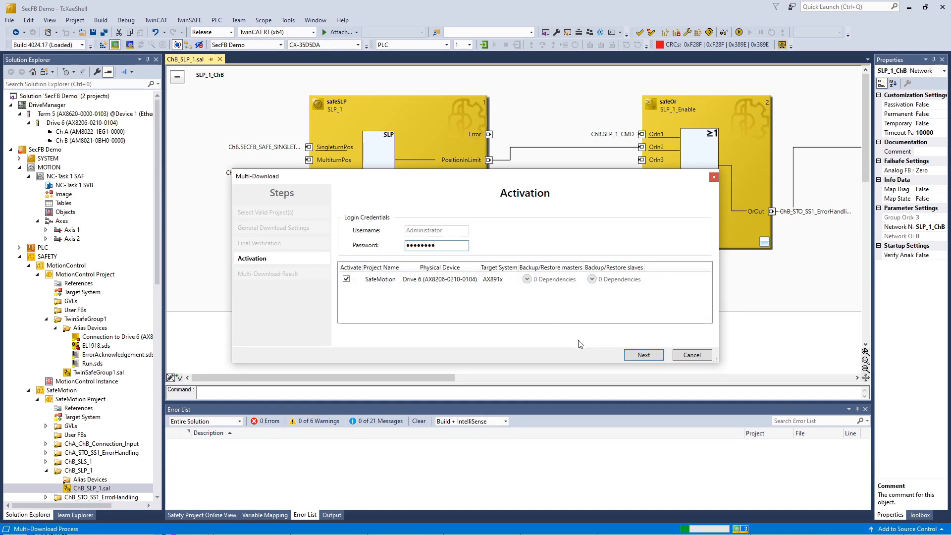
pyautogui.click(645, 354)
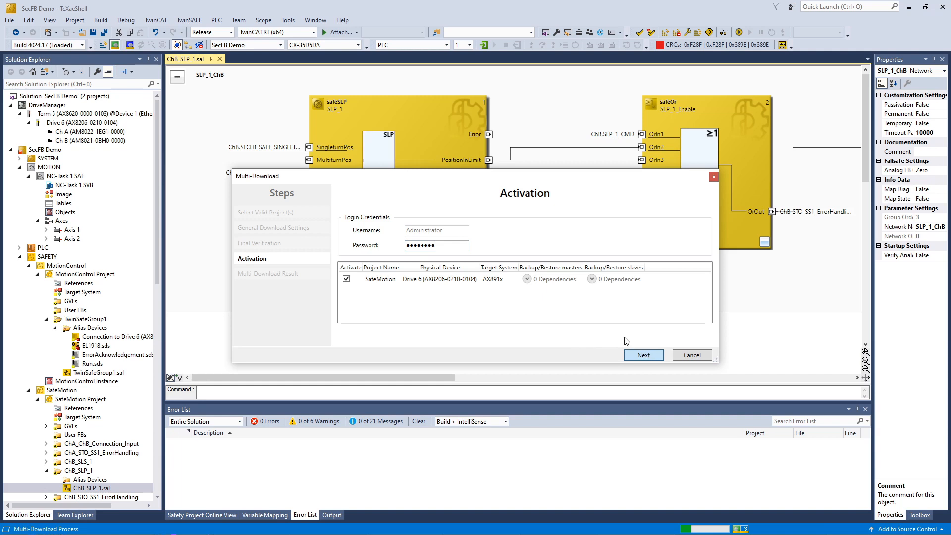
pyautogui.click(639, 355)
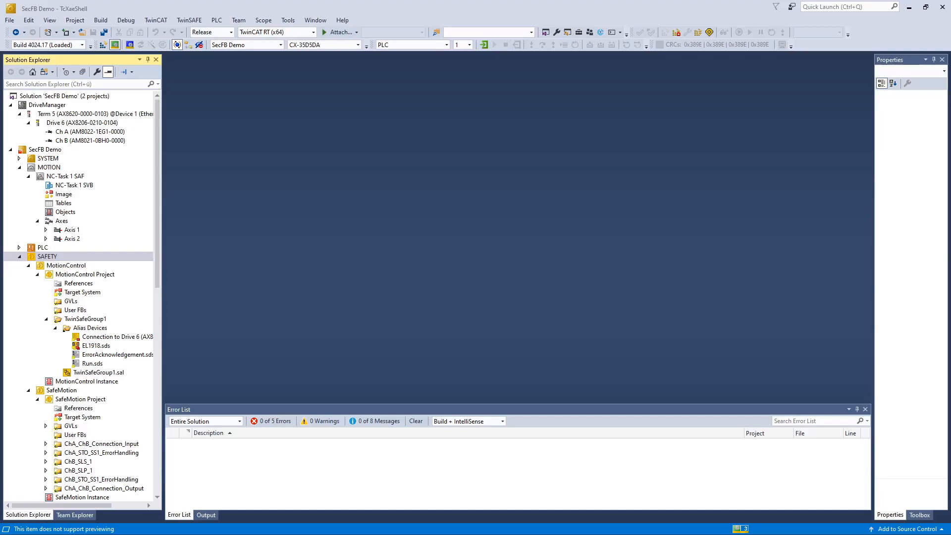
# Step: Open the Ch B motor test-run page, enable the controller and reset the NC axis error
pyautogui.click(528, 270)
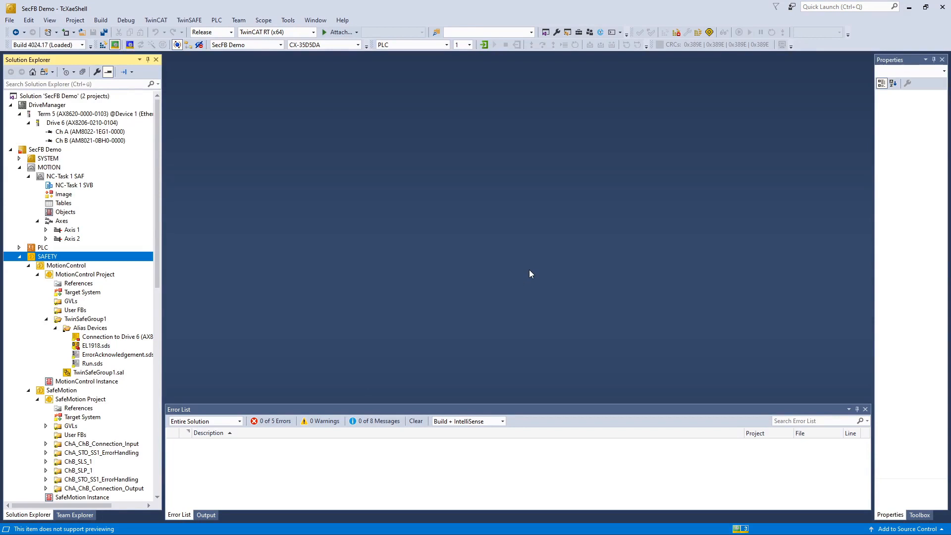
pyautogui.click(112, 144)
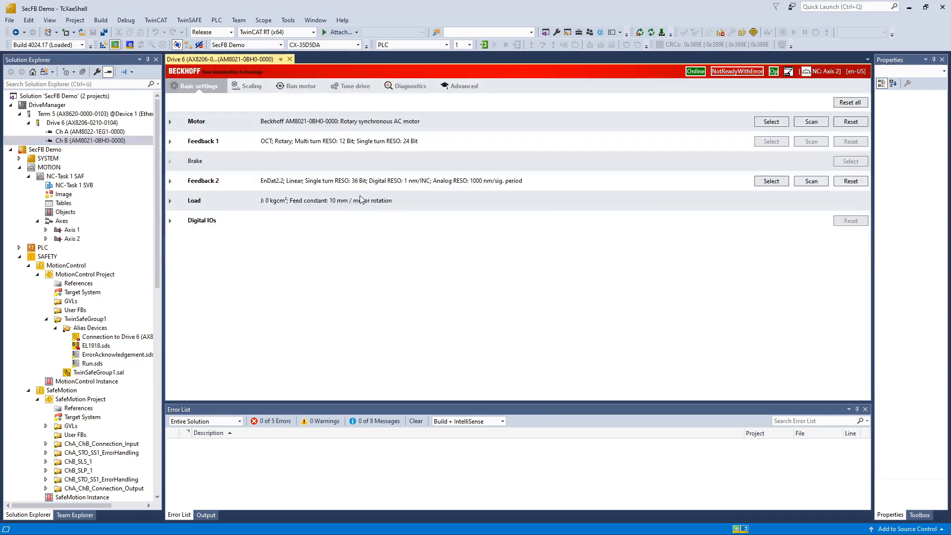
pyautogui.click(301, 86)
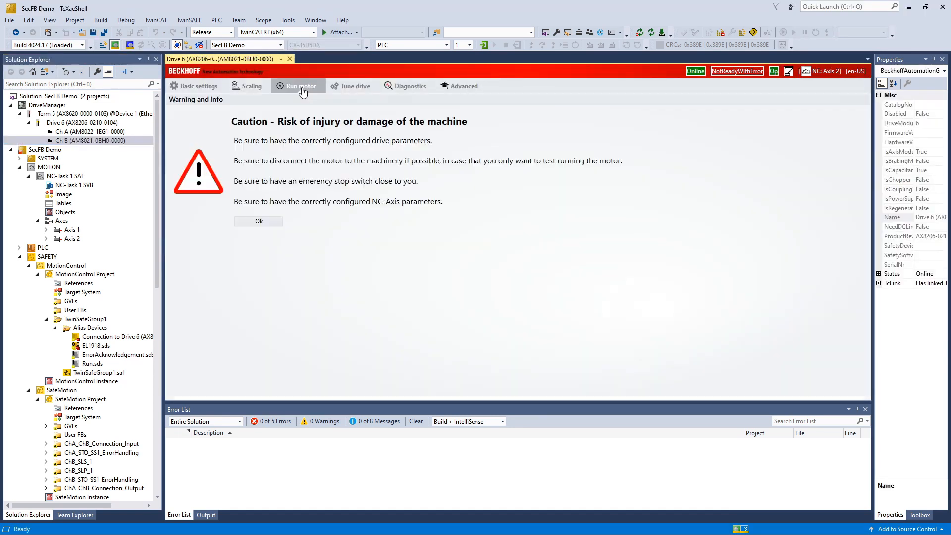
pyautogui.click(258, 221)
pyautogui.click(691, 194)
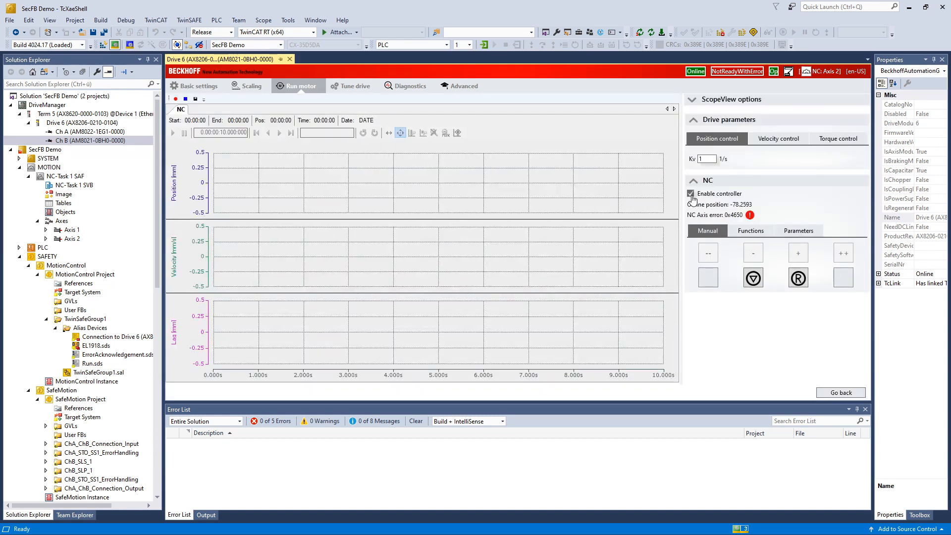
pyautogui.click(797, 279)
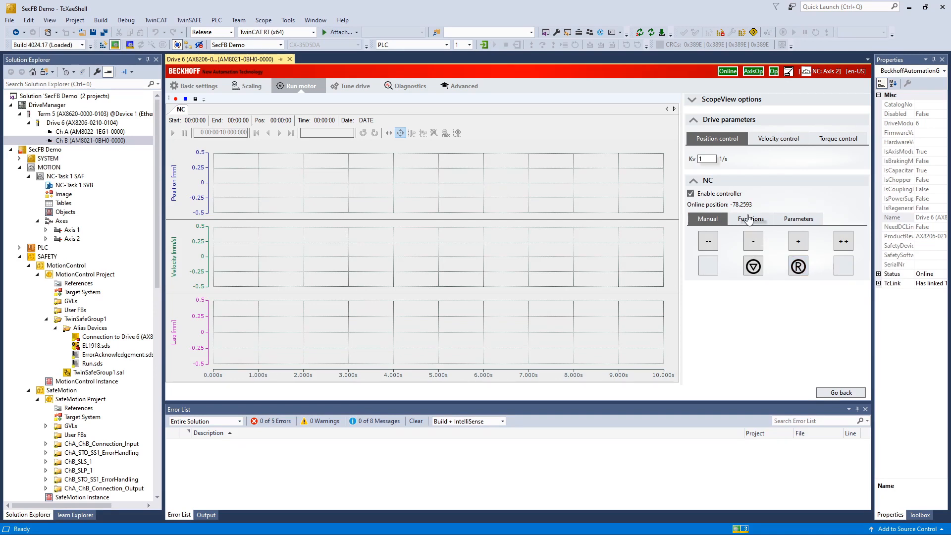
# Step: Configure the reversing sequence: positions -100 and -50 mm, velocity 10 mm/s, idle time 1
pyautogui.click(749, 219)
pyautogui.click(771, 246)
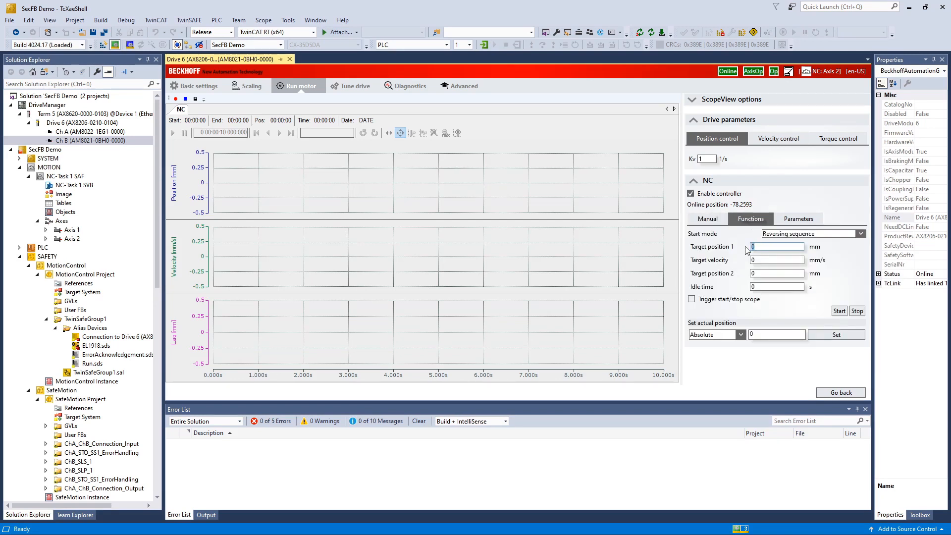
pyautogui.write('-100')
pyautogui.click(774, 260)
pyautogui.write('10')
pyautogui.press('Tab')
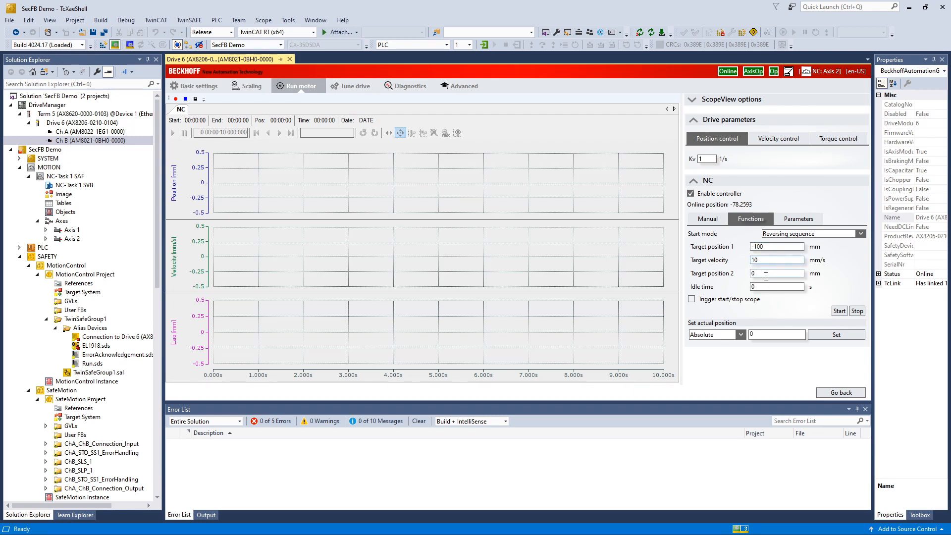
pyautogui.write('-50')
pyautogui.press('Tab')
pyautogui.write('1')
# Step: Run the reversing sequence, stop it, then change the target velocity to 20 mm/s
pyautogui.click(833, 313)
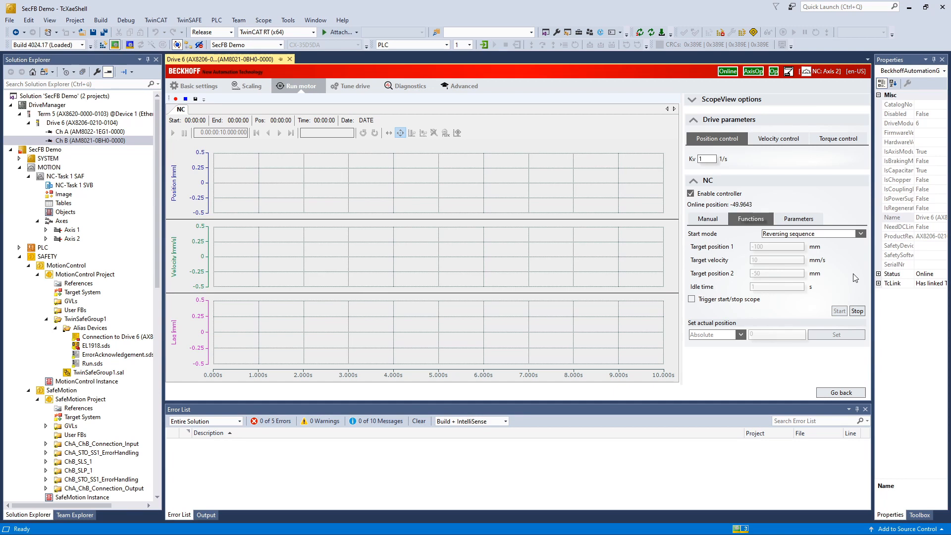
pyautogui.click(853, 313)
pyautogui.doubleClick(755, 260)
pyautogui.write('20')
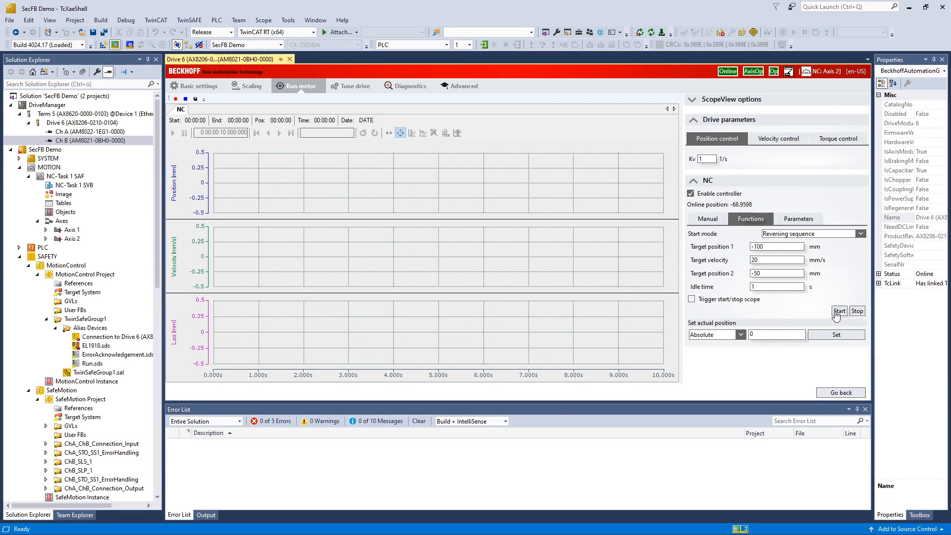
# Step: Rerun the reversing sequence at 20 mm/s until the NC axis faults, then stop it
pyautogui.click(837, 311)
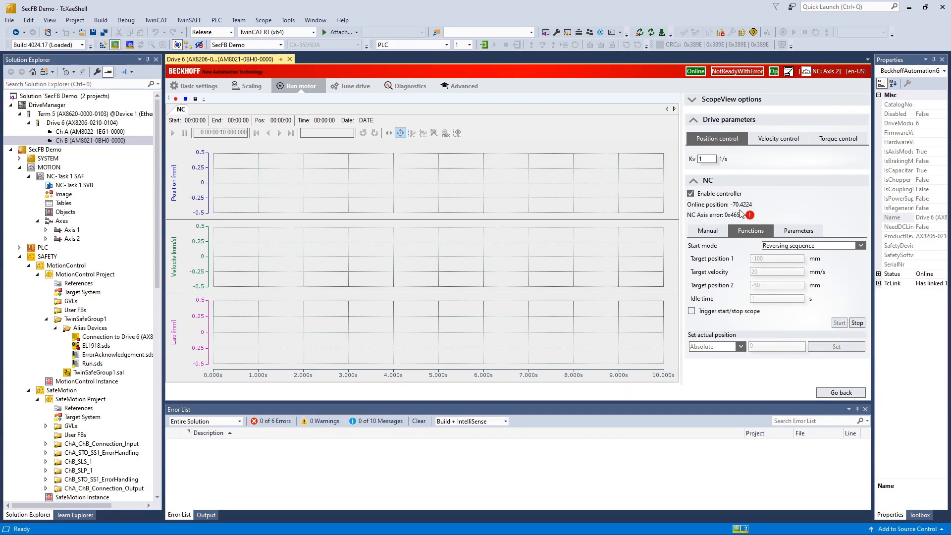
pyautogui.moveTo(749, 218)
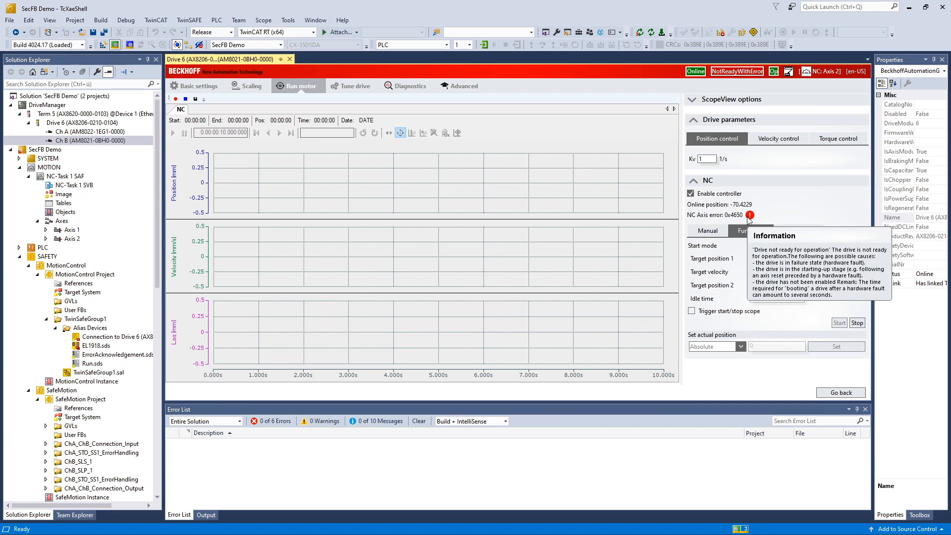
pyautogui.click(857, 323)
# Step: Reset the drive fault in manual mode and jog the axis fast in the negative direction
pyautogui.click(702, 232)
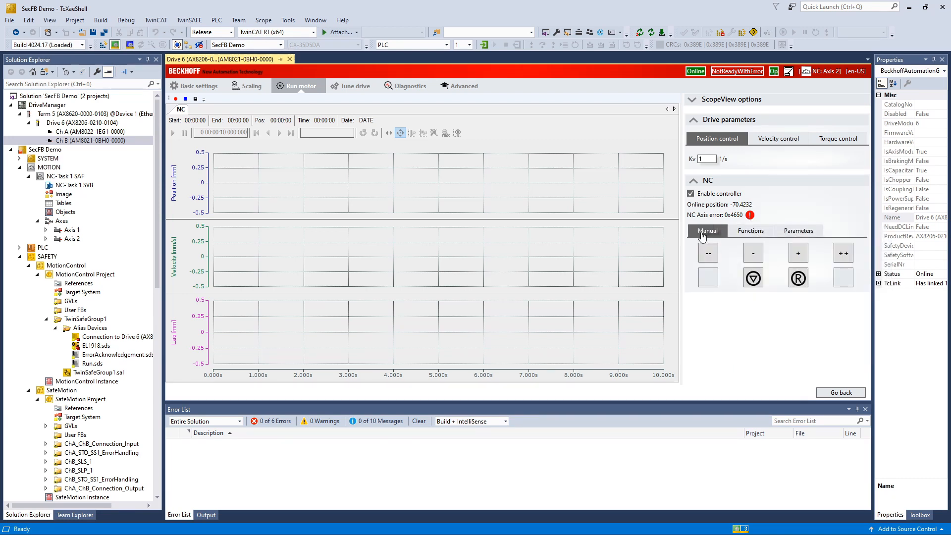
pyautogui.click(798, 278)
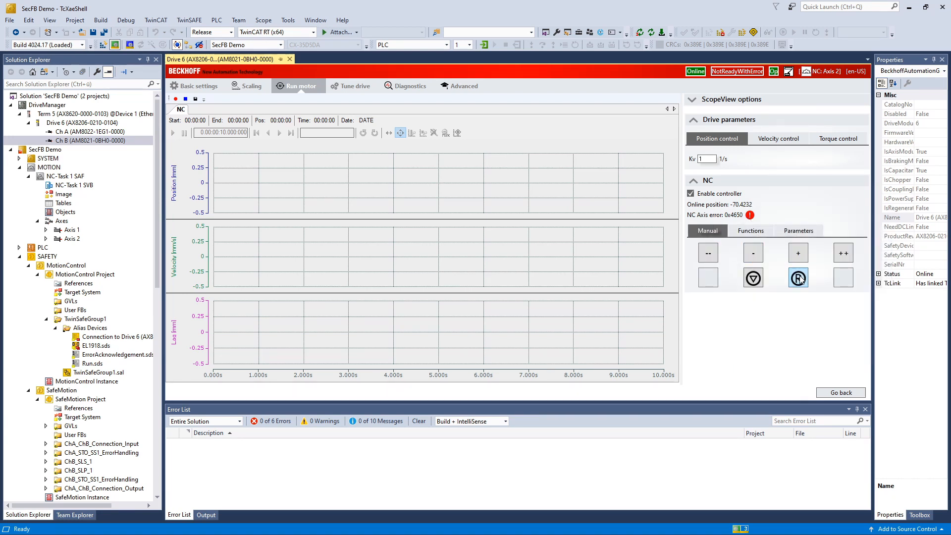
pyautogui.click(711, 247)
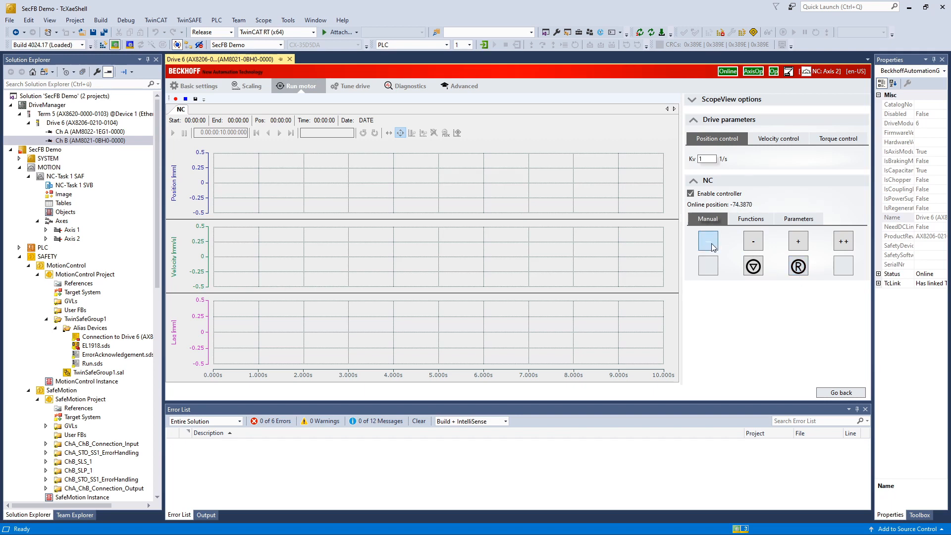